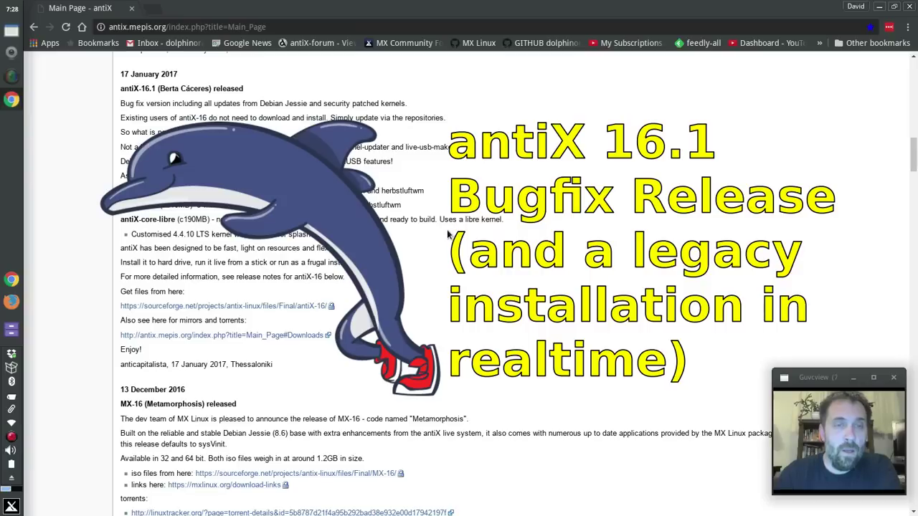
Step: Scroll through the browser page, then minimize the browser to reveal the desktop
{"action": "scroll", "coordinate": [450, 235], "scroll_direction": "up", "scroll_amount": 10}
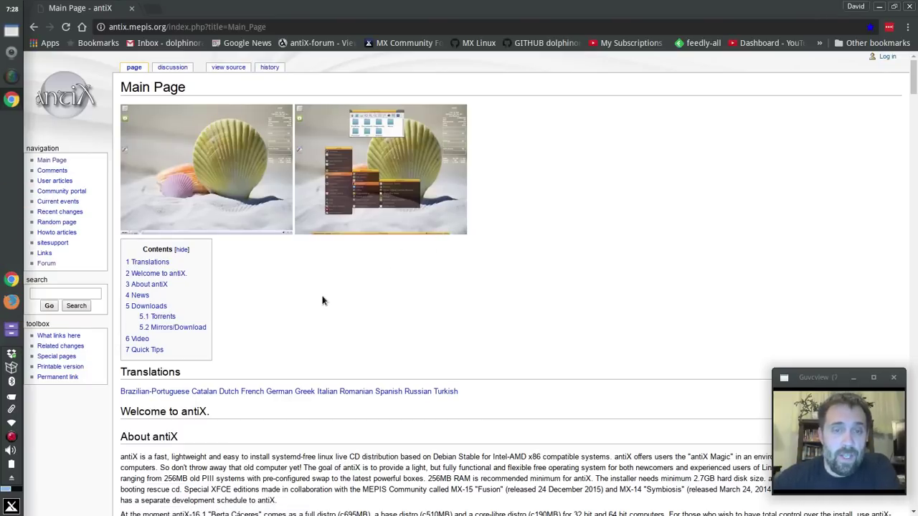
{"action": "scroll", "coordinate": [322, 300], "scroll_direction": "down", "scroll_amount": 5}
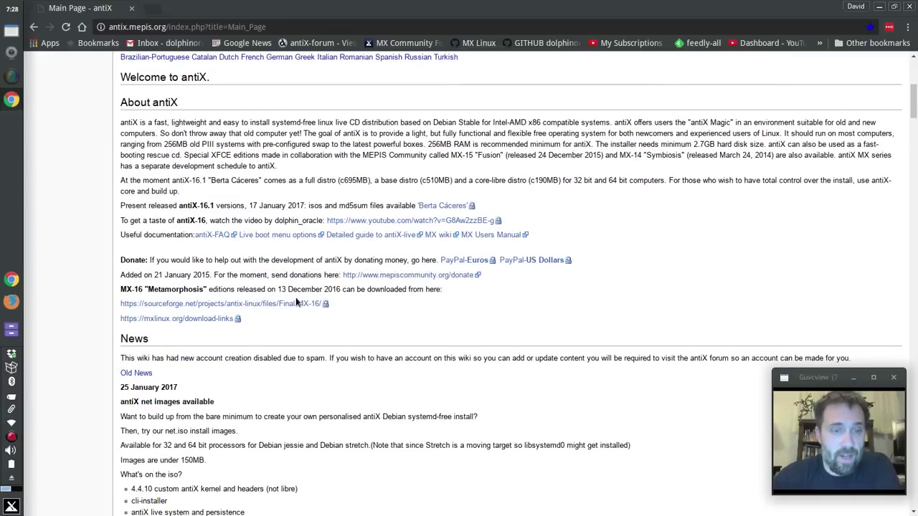
{"action": "scroll", "coordinate": [296, 301], "scroll_direction": "down", "scroll_amount": 6}
{"action": "scroll", "coordinate": [297, 298], "scroll_direction": "down", "scroll_amount": 3}
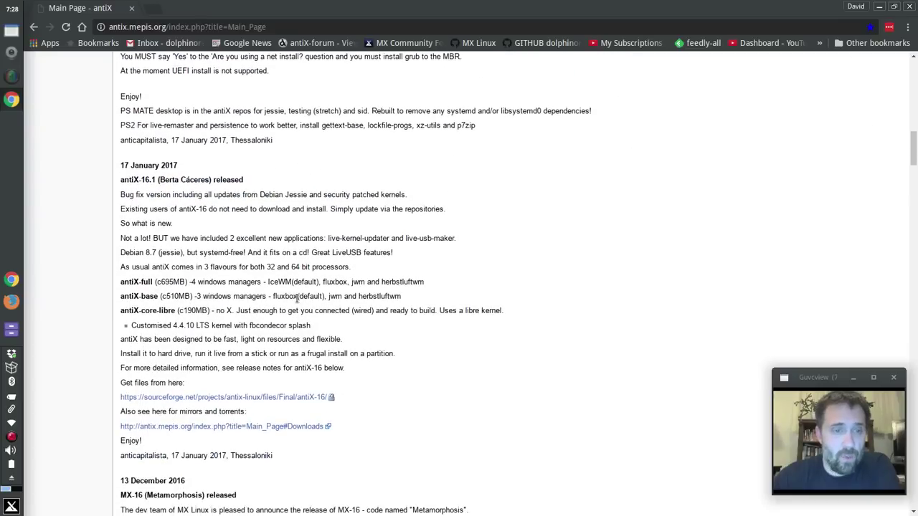
{"action": "scroll", "coordinate": [203, 166], "scroll_direction": "down", "scroll_amount": 1}
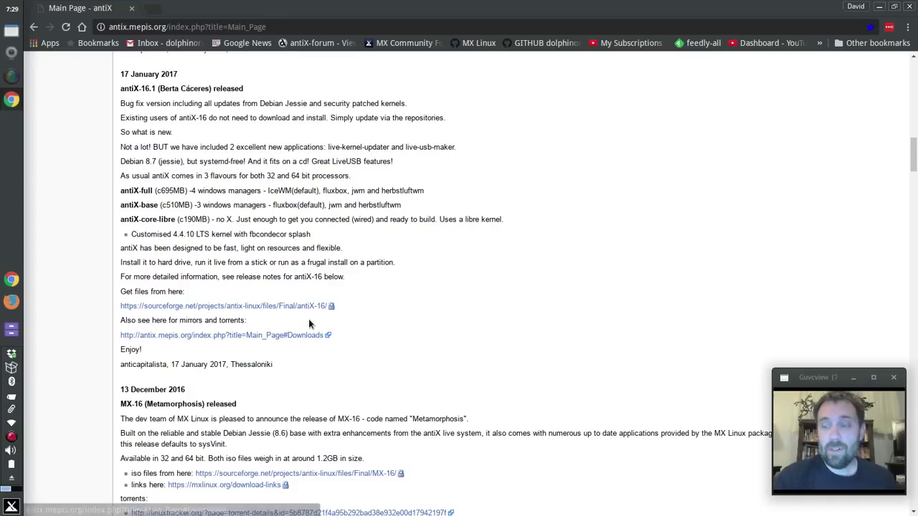
{"action": "left_click", "coordinate": [879, 6]}
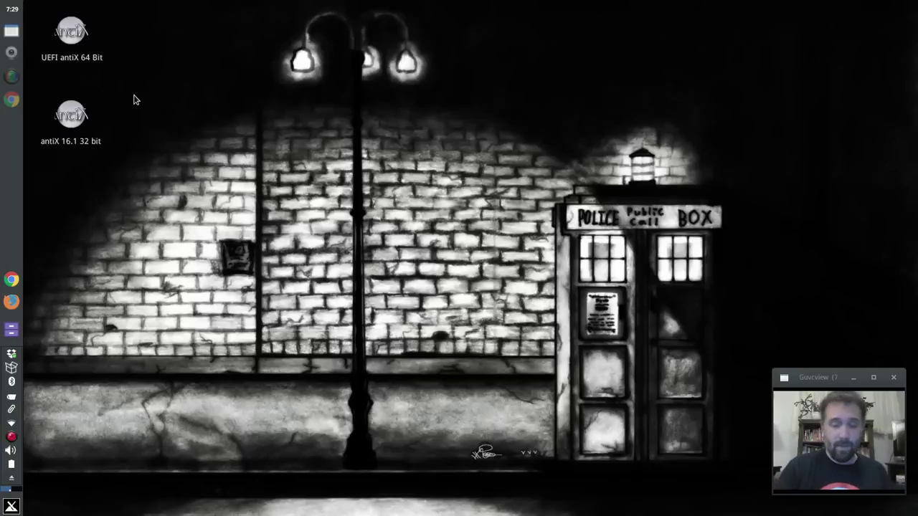
Step: Start the antiX 16.1 32 bit VM and browse its boot menu entries
{"action": "double_click", "coordinate": [84, 114]}
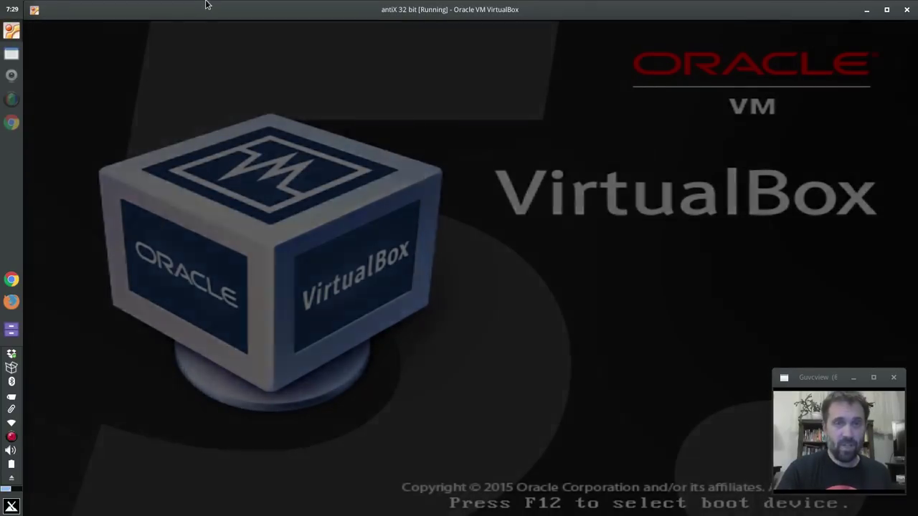
{"action": "key", "text": "Down"}
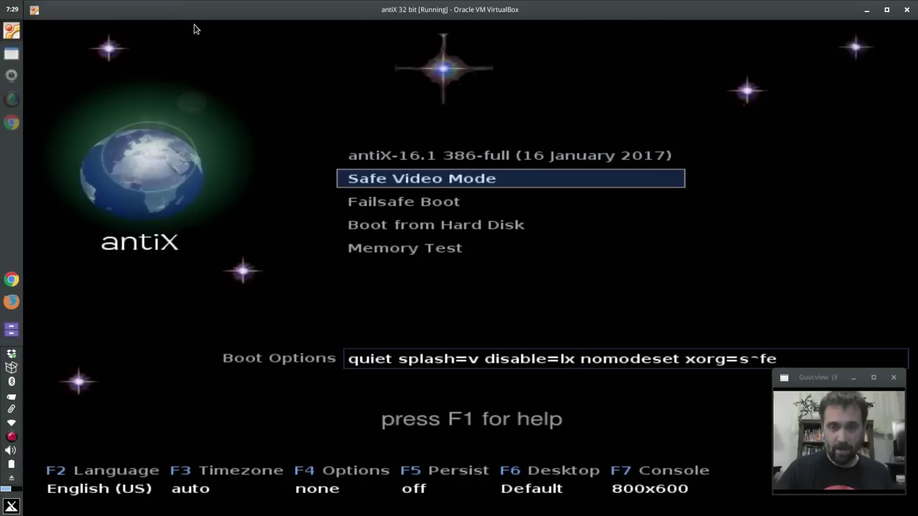
{"action": "key", "text": "Up"}
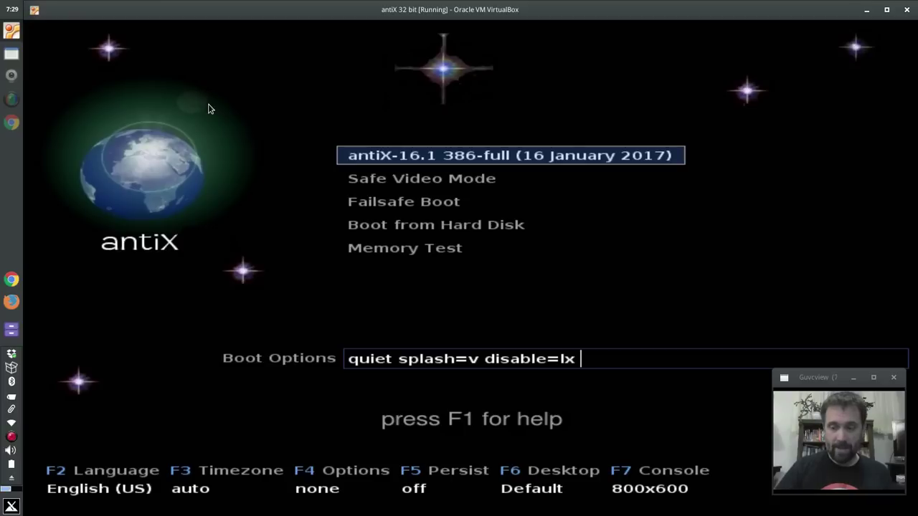
{"action": "key", "text": "Down"}
{"action": "key", "text": "Down"}
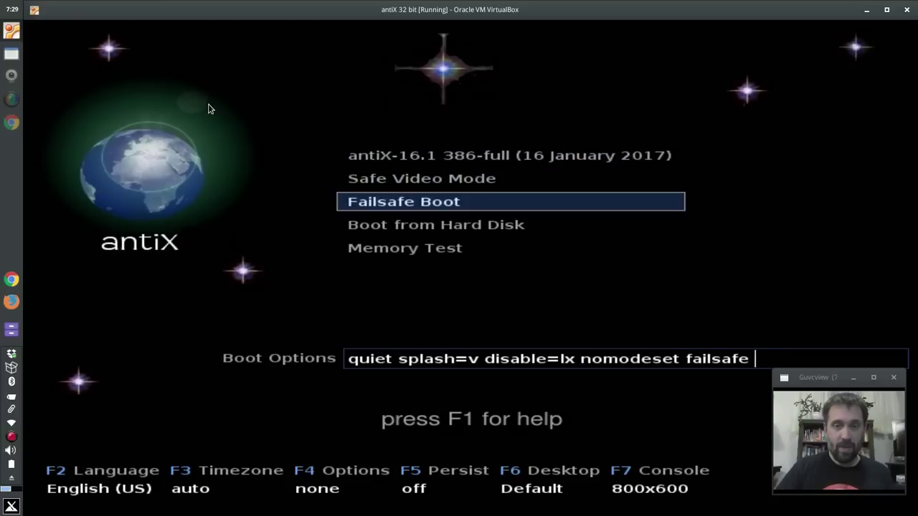
{"action": "key", "text": "Up"}
{"action": "key", "text": "Down"}
{"action": "key", "text": "Down"}
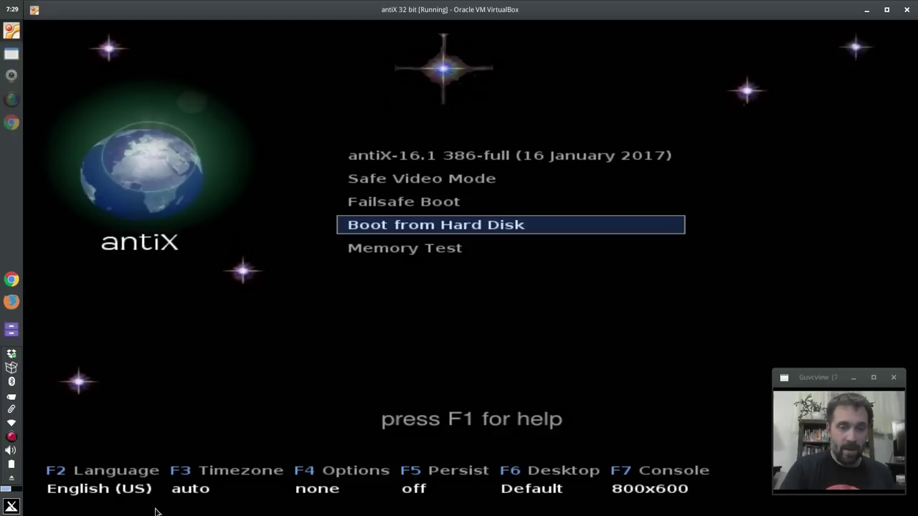
{"action": "key", "text": "F2"}
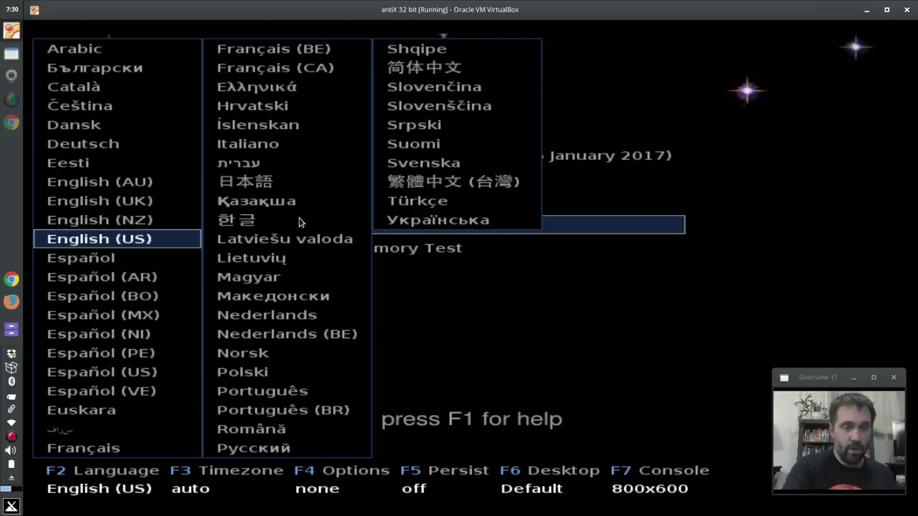
{"action": "key", "text": "Escape"}
{"action": "key", "text": "F3"}
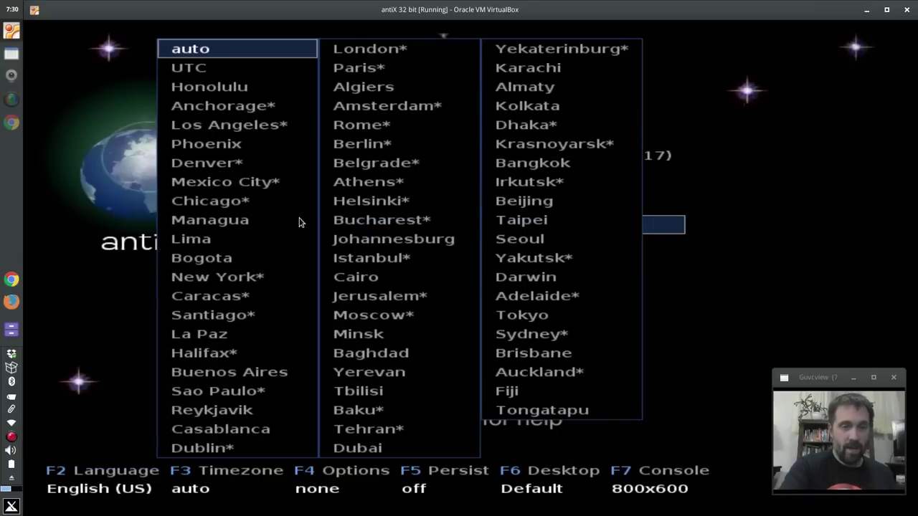
{"action": "key", "text": "Escape"}
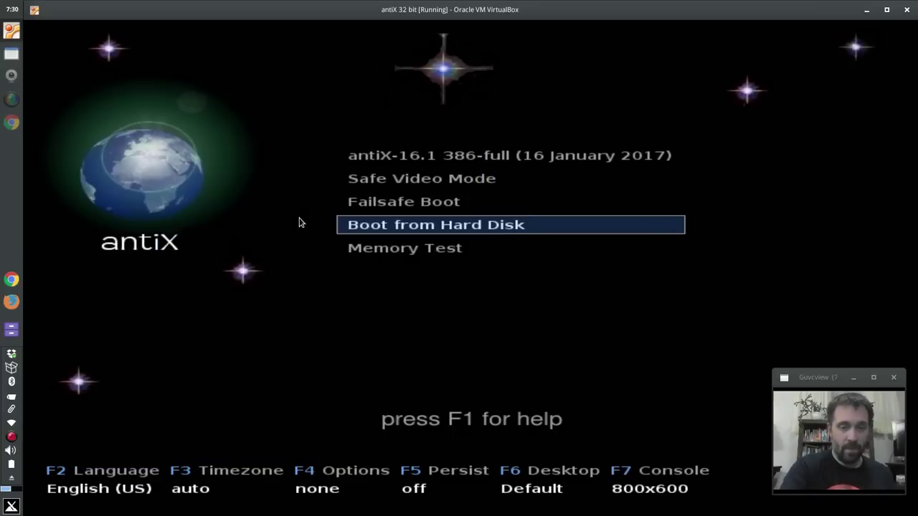
{"action": "key", "text": "F4"}
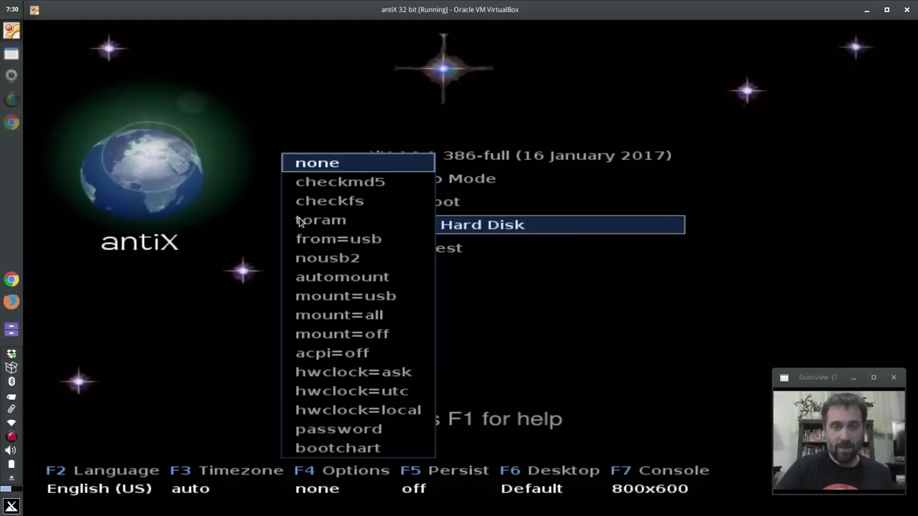
{"action": "key", "text": "Down"}
{"action": "key", "text": "Down"}
{"action": "key", "text": "Down"}
{"action": "key", "text": "Down"}
{"action": "key", "text": "Down"}
{"action": "key", "text": "Down"}
{"action": "key", "text": "Down"}
{"action": "key", "text": "Down"}
{"action": "key", "text": "Down"}
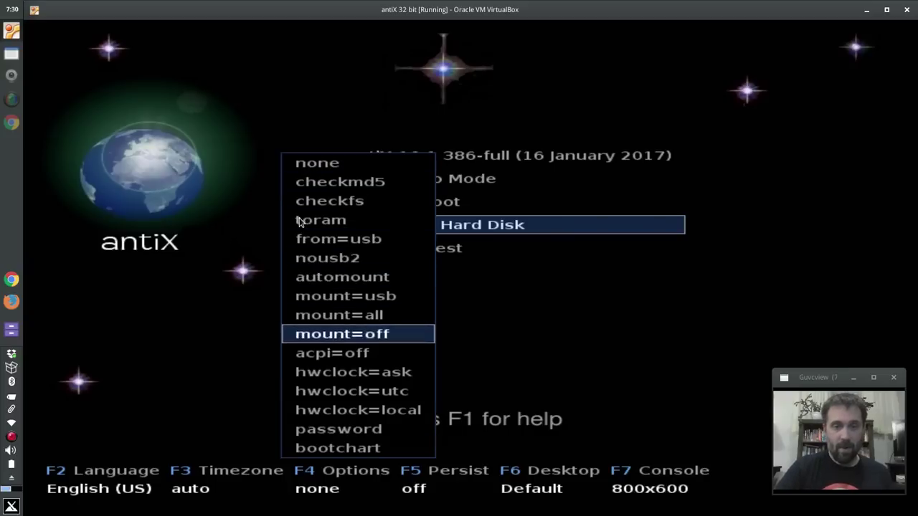
{"action": "key", "text": "Down"}
{"action": "key", "text": "Down"}
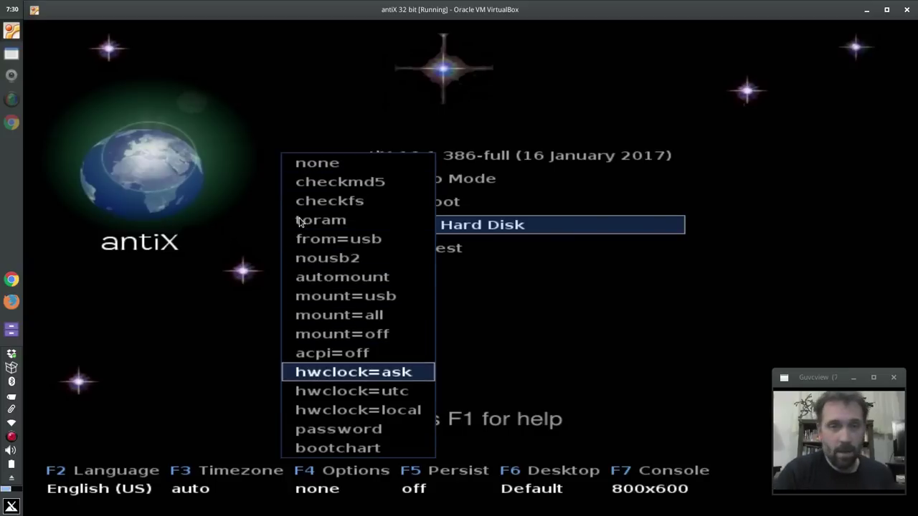
{"action": "key", "text": "Escape"}
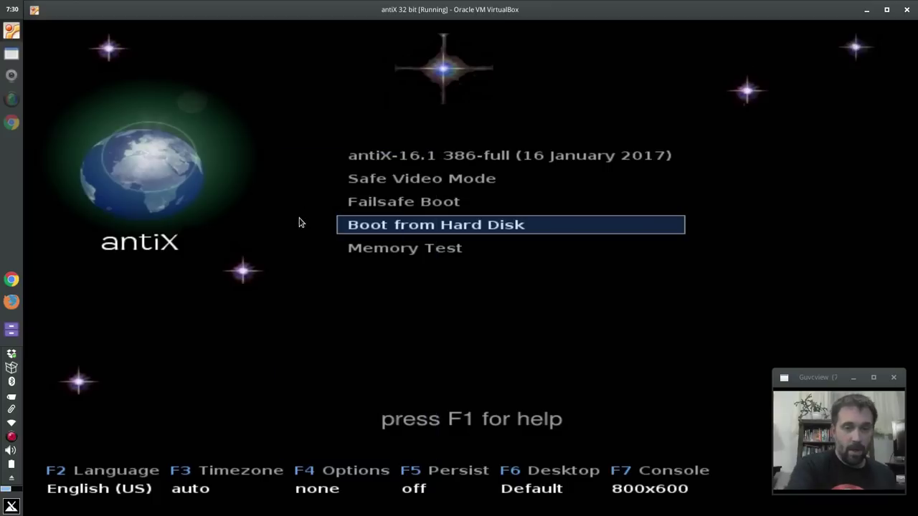
{"action": "key", "text": "F5"}
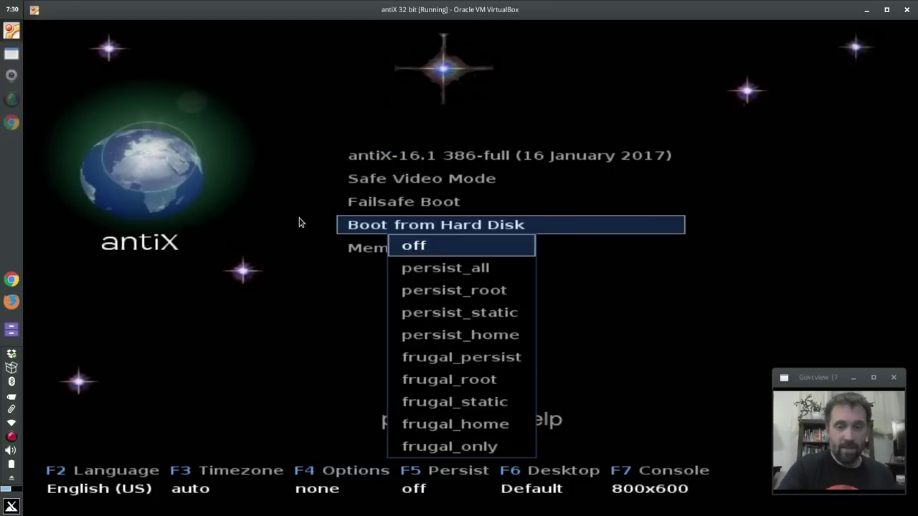
{"action": "key", "text": "Down"}
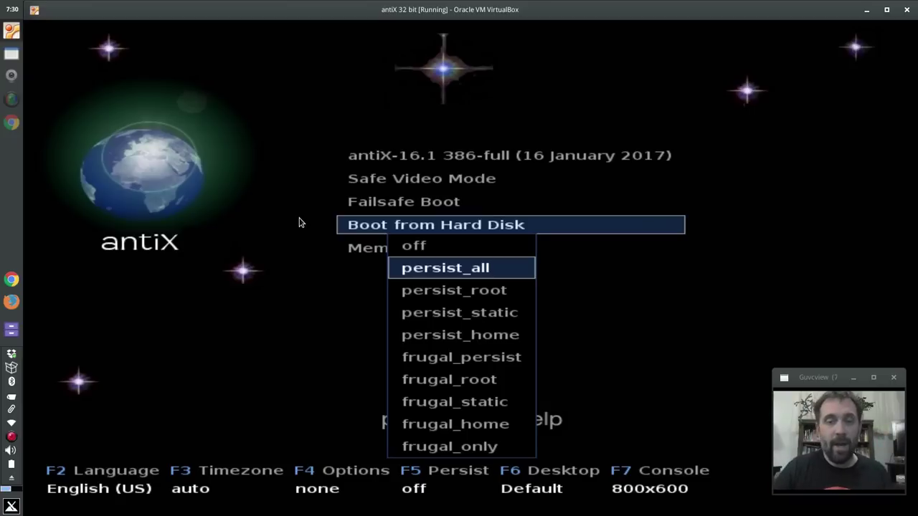
{"action": "key", "text": "Down"}
{"action": "key", "text": "Down"}
{"action": "key", "text": "Up"}
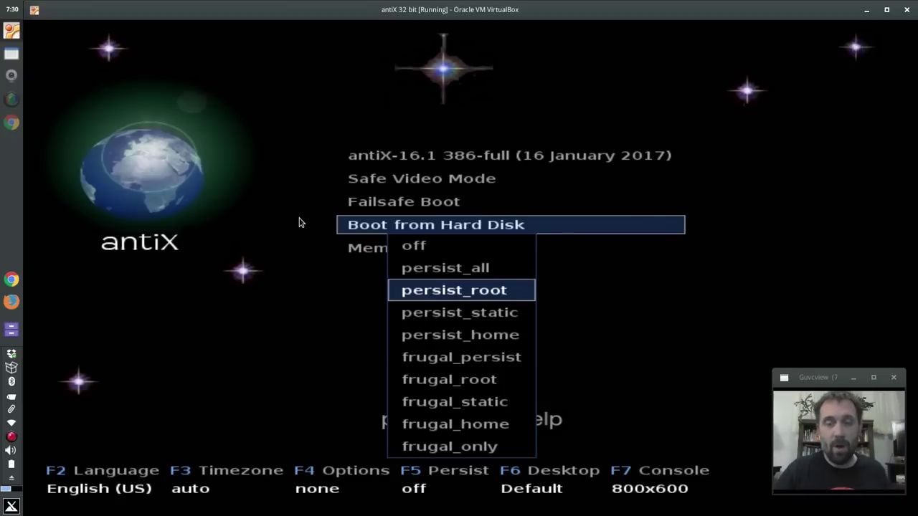
{"action": "key", "text": "Down"}
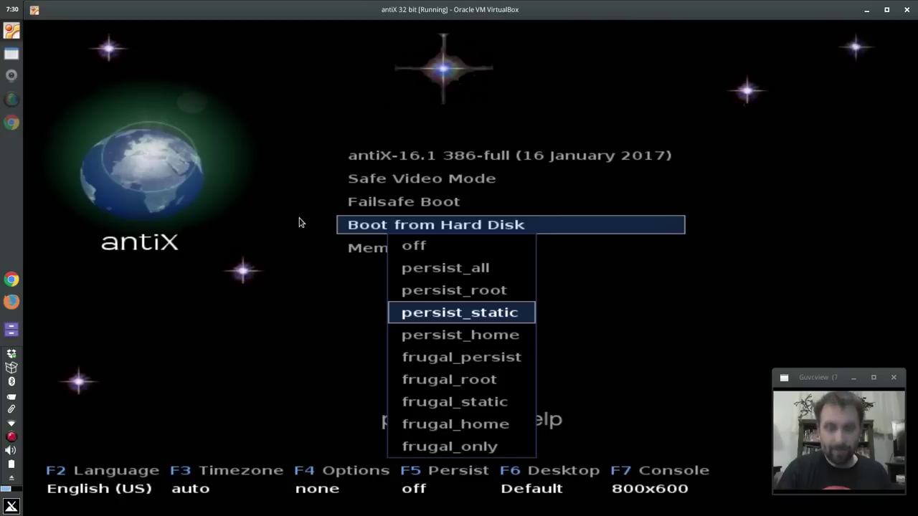
{"action": "key", "text": "Down"}
{"action": "key", "text": "Down"}
{"action": "key", "text": "Down"}
{"action": "key", "text": "Down"}
{"action": "key", "text": "Down"}
{"action": "key", "text": "Down"}
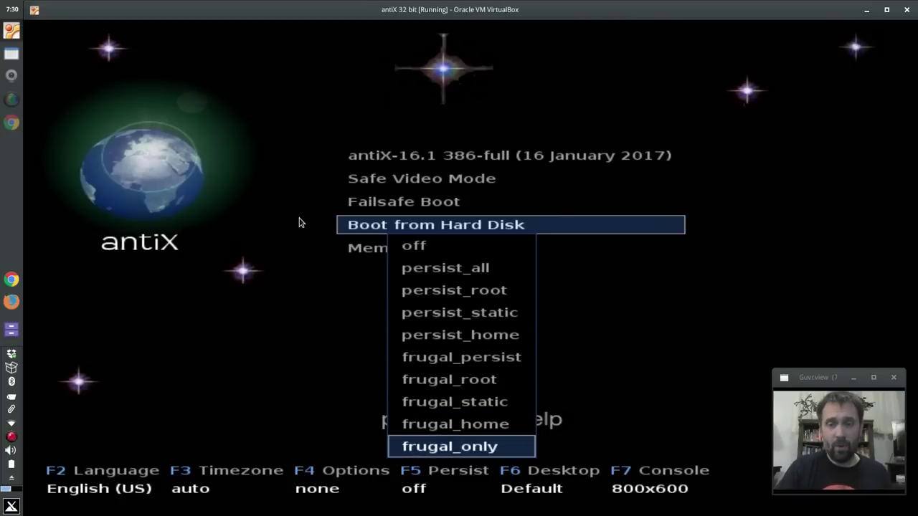
{"action": "key", "text": "Up"}
{"action": "key", "text": "Up"}
{"action": "key", "text": "Up"}
{"action": "key", "text": "Up"}
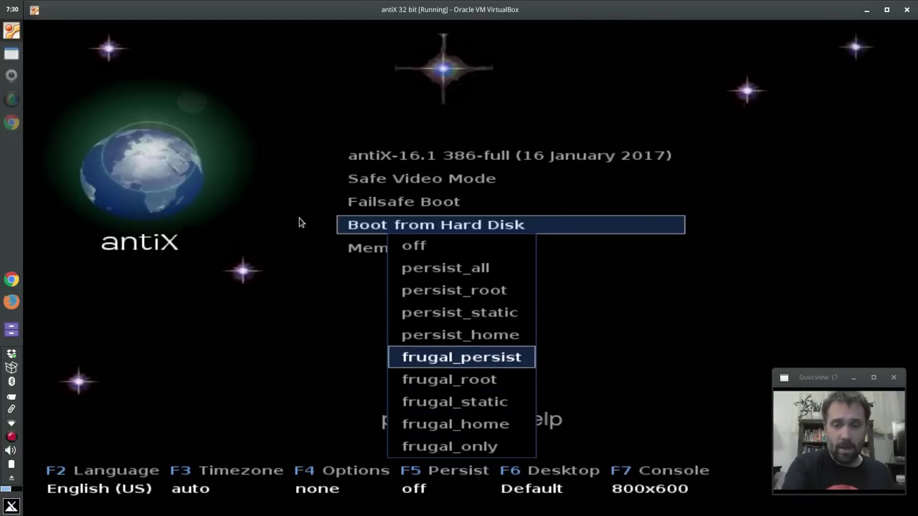
{"action": "key", "text": "Escape"}
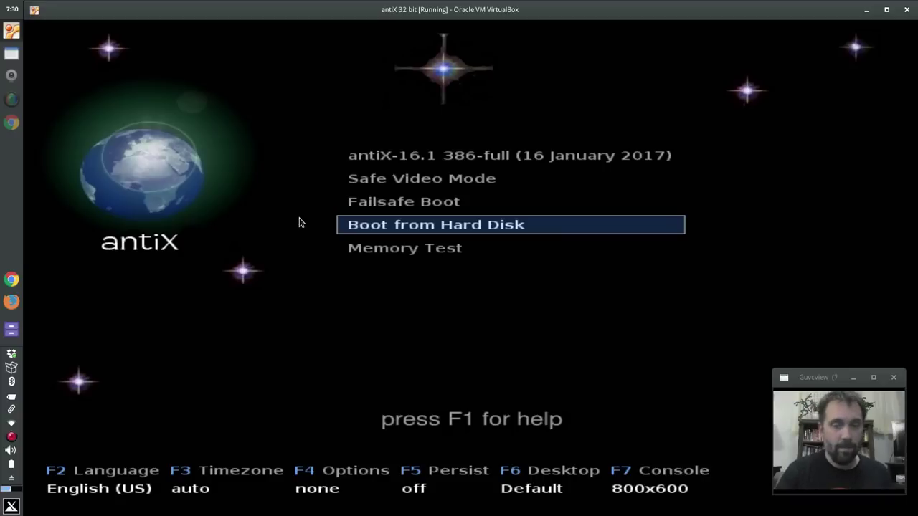
Step: Browse the F6 desktop choices and close them without changing the desktop
{"action": "key", "text": "F6"}
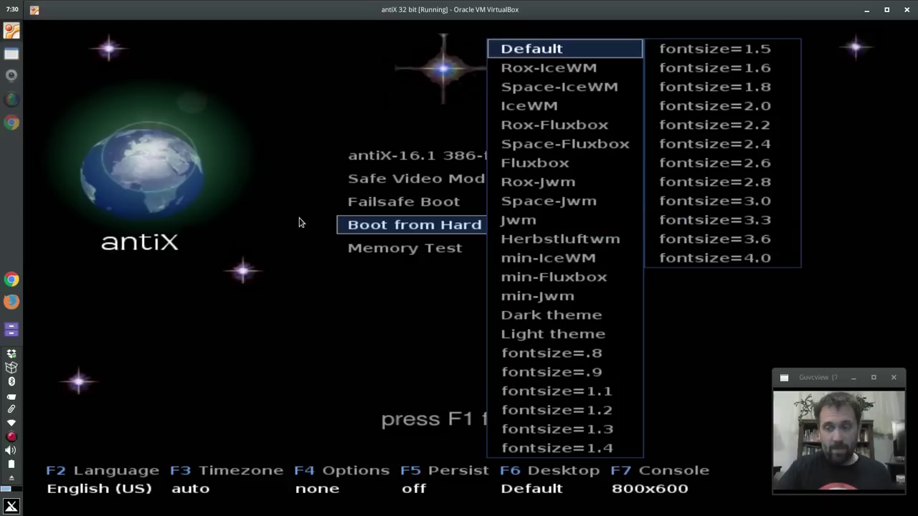
{"action": "key", "text": "Down"}
{"action": "key", "text": "Down"}
{"action": "key", "text": "Up"}
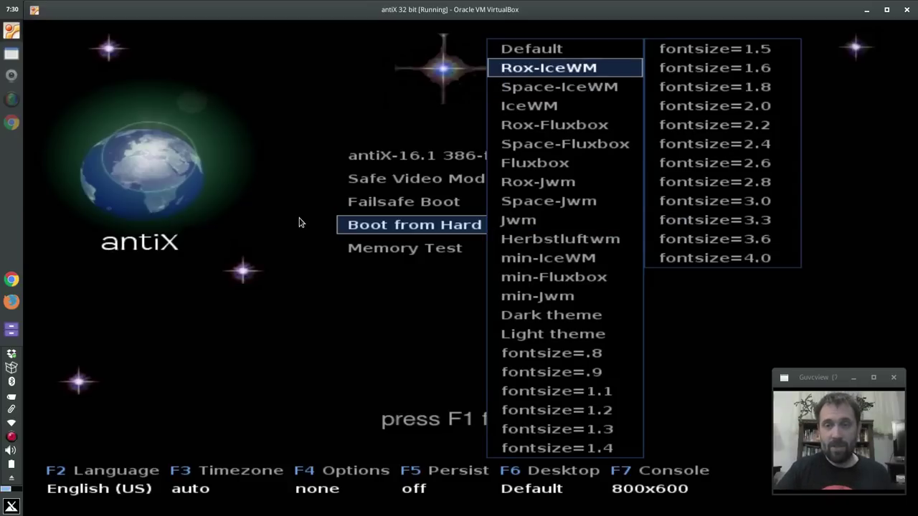
{"action": "key", "text": "Down"}
{"action": "key", "text": "Down"}
{"action": "key", "text": "Down"}
{"action": "key", "text": "Down"}
{"action": "key", "text": "Down"}
{"action": "key", "text": "Down"}
{"action": "key", "text": "Down"}
{"action": "key", "text": "Down"}
{"action": "key", "text": "Down"}
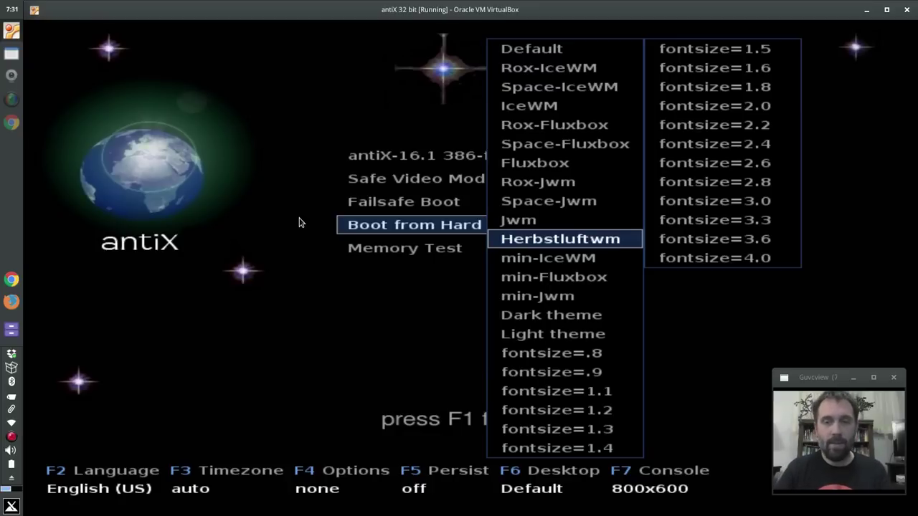
{"action": "key", "text": "Escape"}
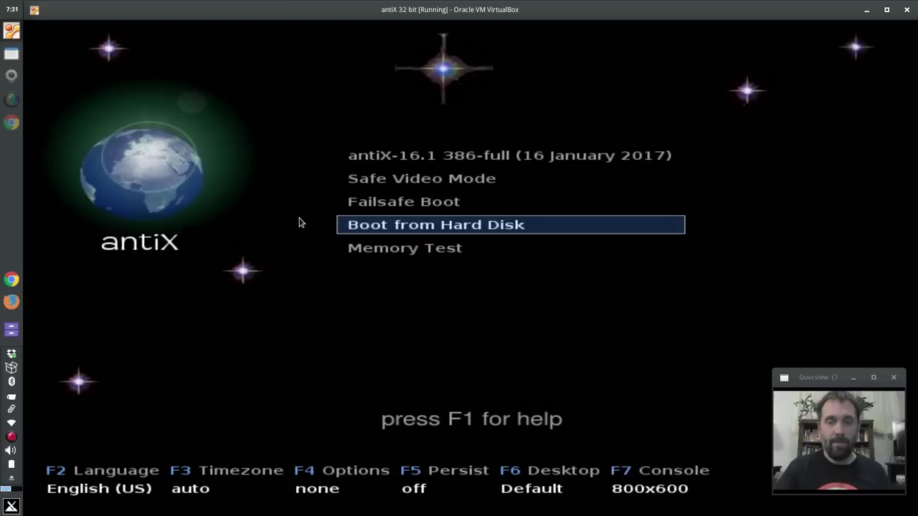
Step: Browse the console resolutions, keep 800x600, and bring up the boot Help overview
{"action": "key", "text": "F7"}
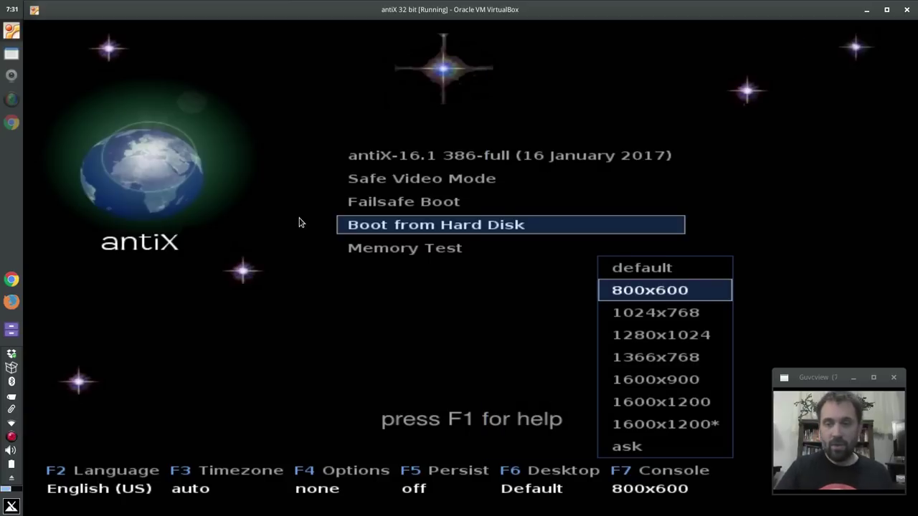
{"action": "key", "text": "Down"}
{"action": "key", "text": "Down"}
{"action": "key", "text": "Down"}
{"action": "key", "text": "Down"}
{"action": "key", "text": "Down"}
{"action": "key", "text": "Up"}
{"action": "key", "text": "Up"}
{"action": "key", "text": "Up"}
{"action": "key", "text": "Up"}
{"action": "key", "text": "Up"}
{"action": "key", "text": "Up"}
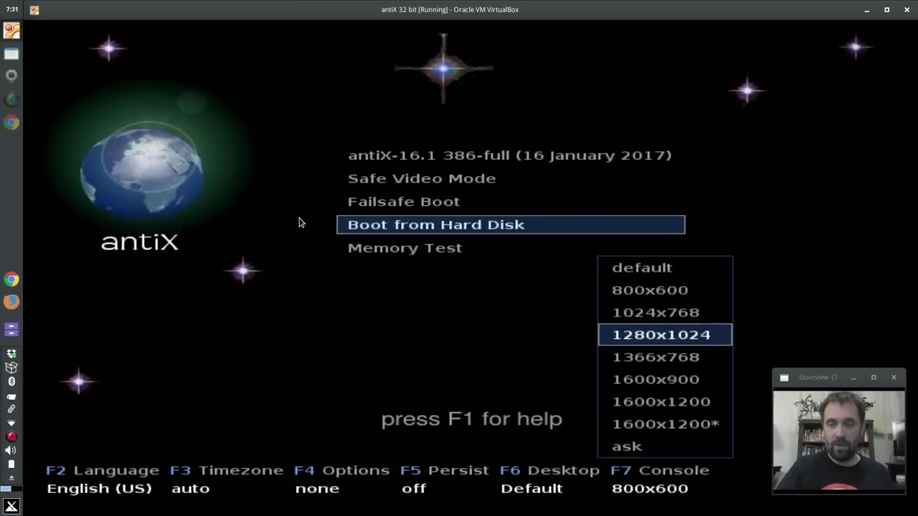
{"action": "key", "text": "Escape"}
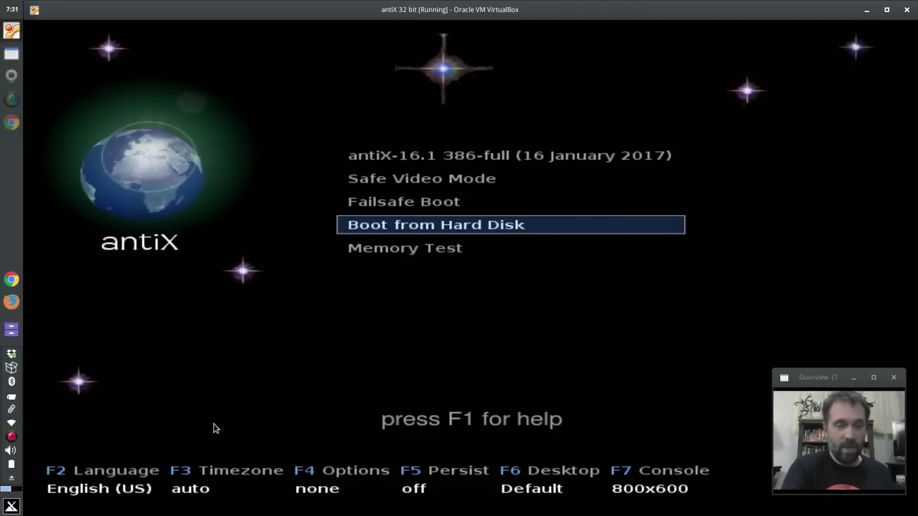
{"action": "key", "text": "F1"}
Step: Browse the help topics, close Help, and minimize the 32-bit antiX VM window
{"action": "key", "text": "Down"}
{"action": "key", "text": "Down"}
{"action": "key", "text": "Down"}
{"action": "key", "text": "Down"}
{"action": "key", "text": "Down"}
{"action": "key", "text": "Down"}
{"action": "key", "text": "Down"}
{"action": "key", "text": "Down"}
{"action": "key", "text": "Down"}
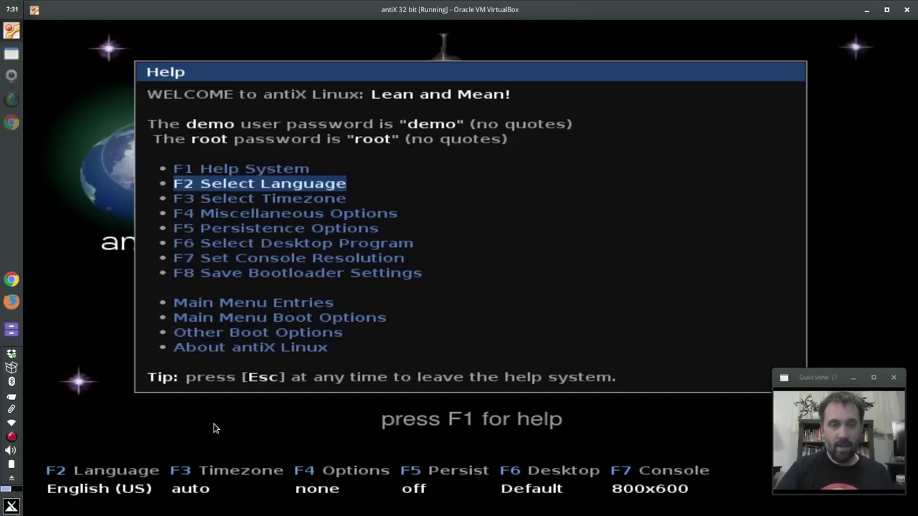
{"action": "key", "text": "Up"}
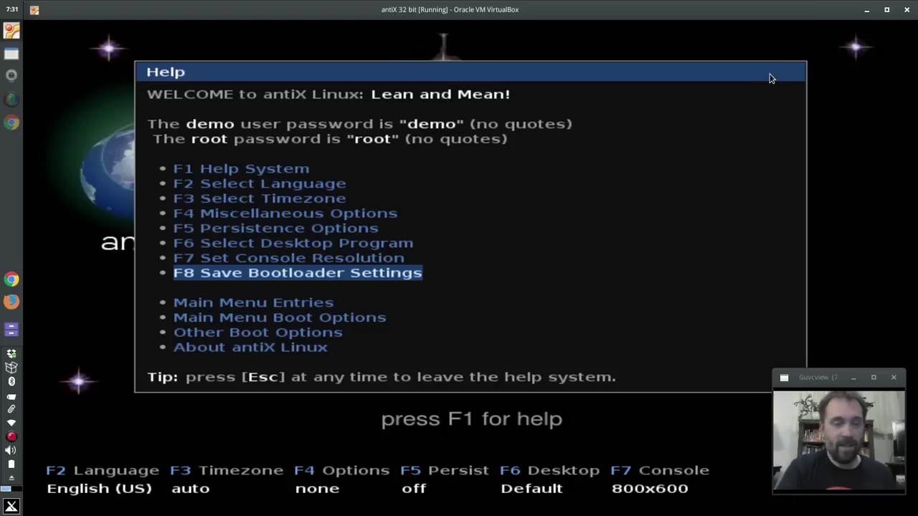
{"action": "key", "text": "Escape"}
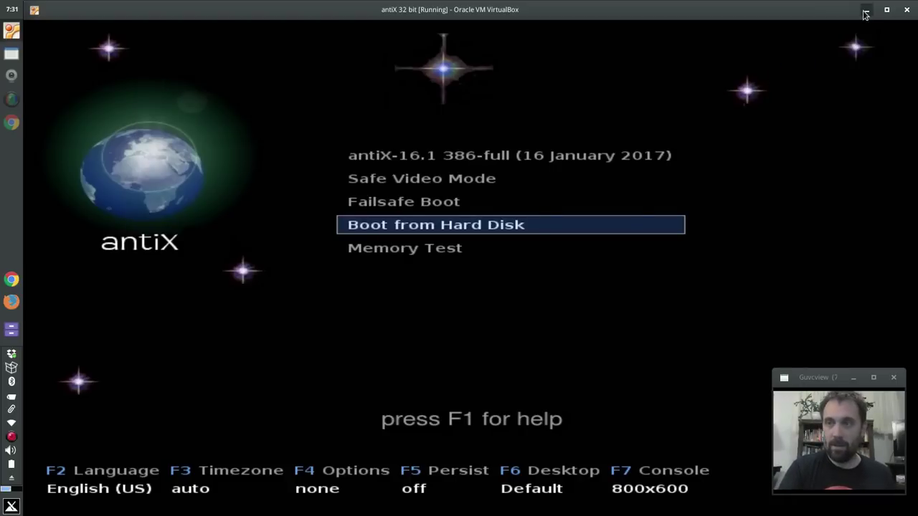
{"action": "left_click", "coordinate": [865, 11]}
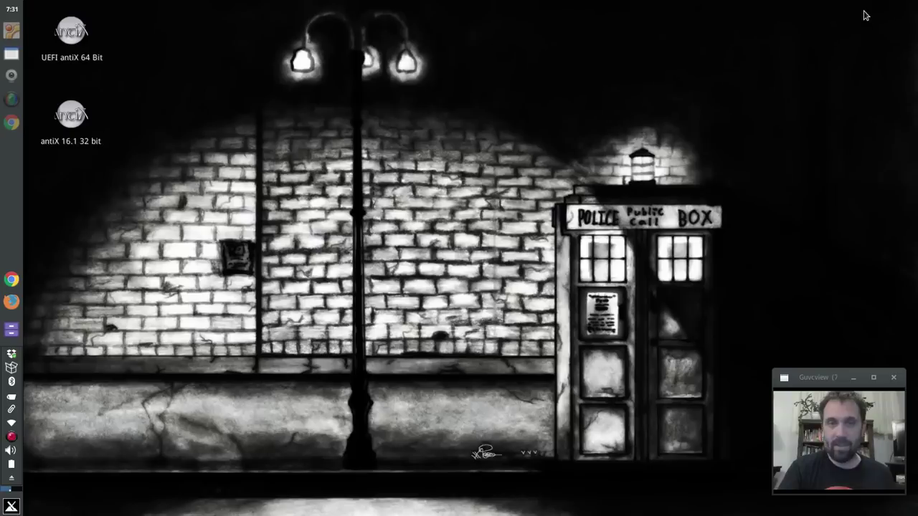
Step: Launch the antiX 16.1 64 bit VM and halt its boot countdown on x64-full
{"action": "double_click", "coordinate": [73, 47]}
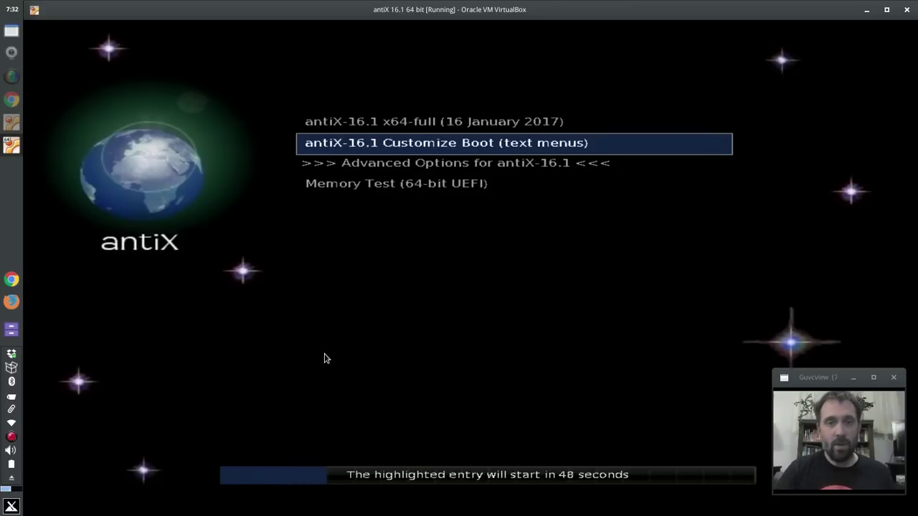
{"action": "key", "text": "Down"}
{"action": "key", "text": "Up"}
{"action": "key", "text": "Up"}
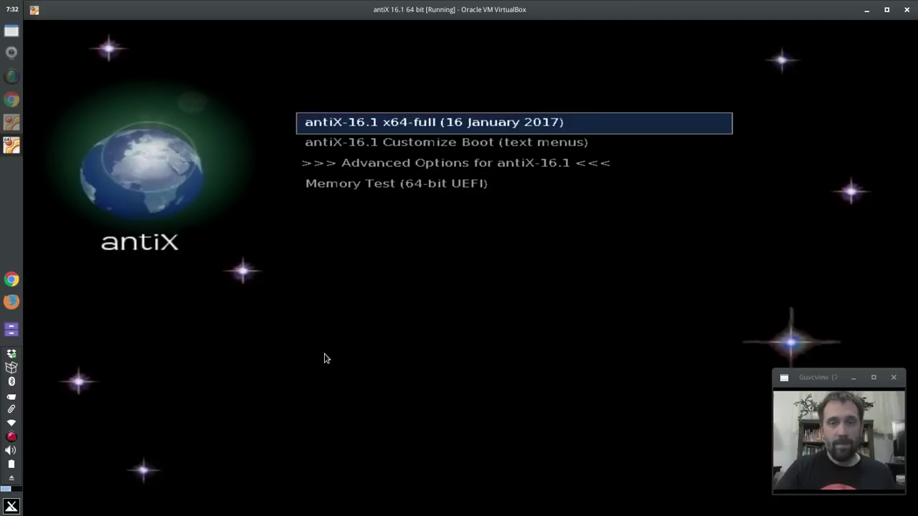
Step: Look through Advanced Options, return to the main menu and boot Customize Boot (text menus)
{"action": "key", "text": "Down"}
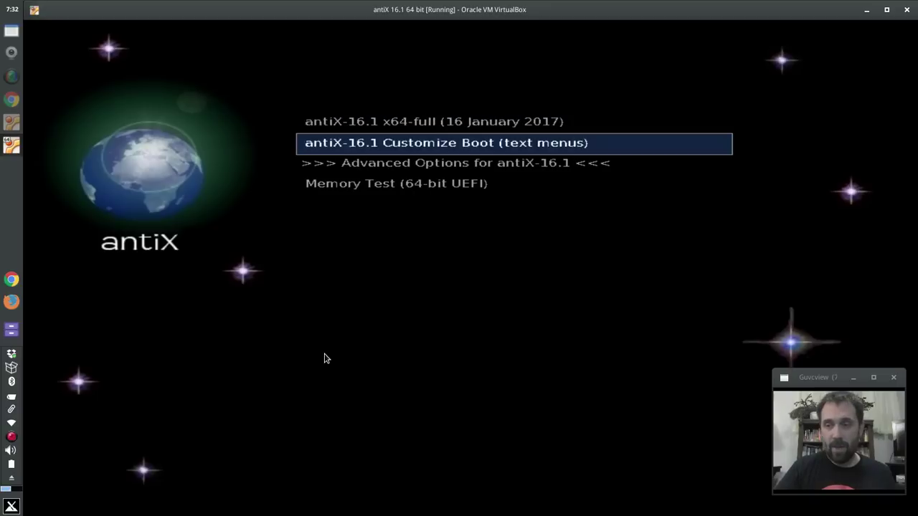
{"action": "key", "text": "Down"}
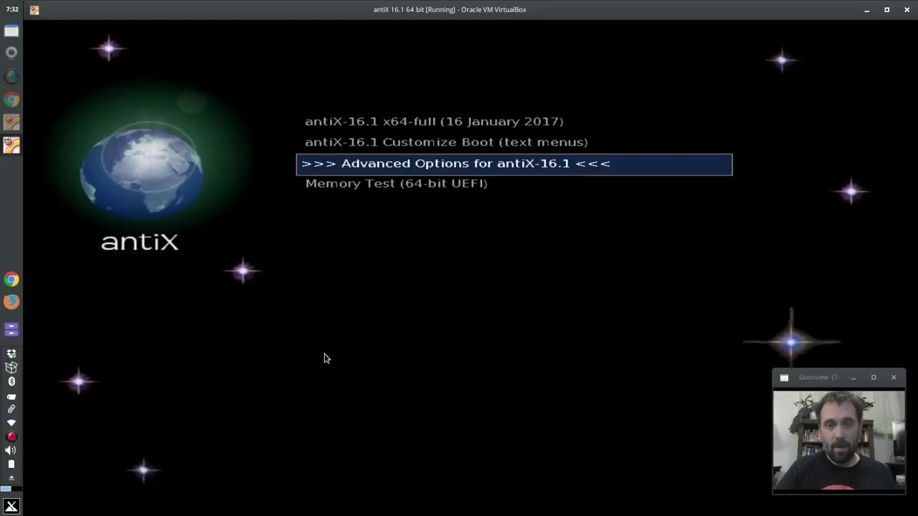
{"action": "key", "text": "Return"}
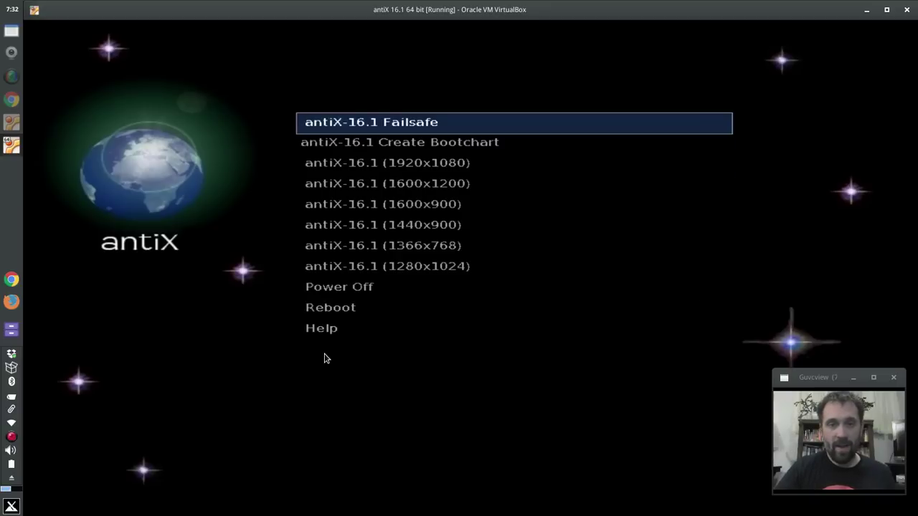
{"action": "key", "text": "Down"}
{"action": "key", "text": "Down"}
{"action": "key", "text": "Down"}
{"action": "key", "text": "Down"}
{"action": "key", "text": "Down"}
{"action": "key", "text": "Down"}
{"action": "key", "text": "Down"}
{"action": "key", "text": "Down"}
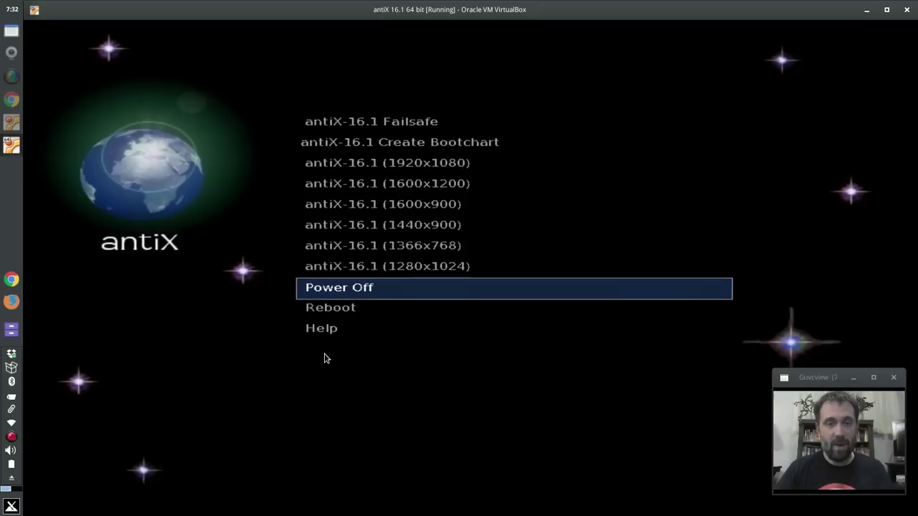
{"action": "key", "text": "Down"}
{"action": "key", "text": "Escape"}
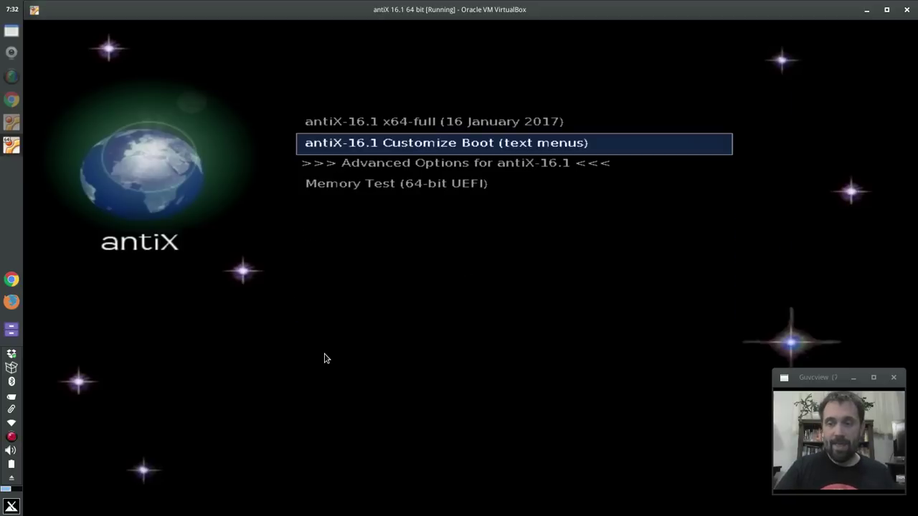
{"action": "key", "text": "Return"}
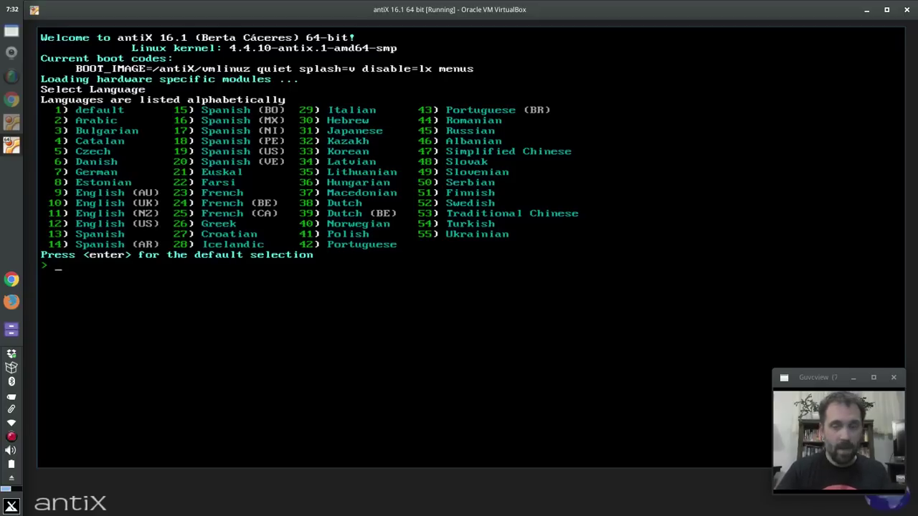
Step: Accept the default language, timezone, boot option and mounting choices
{"action": "key", "text": "Return"}
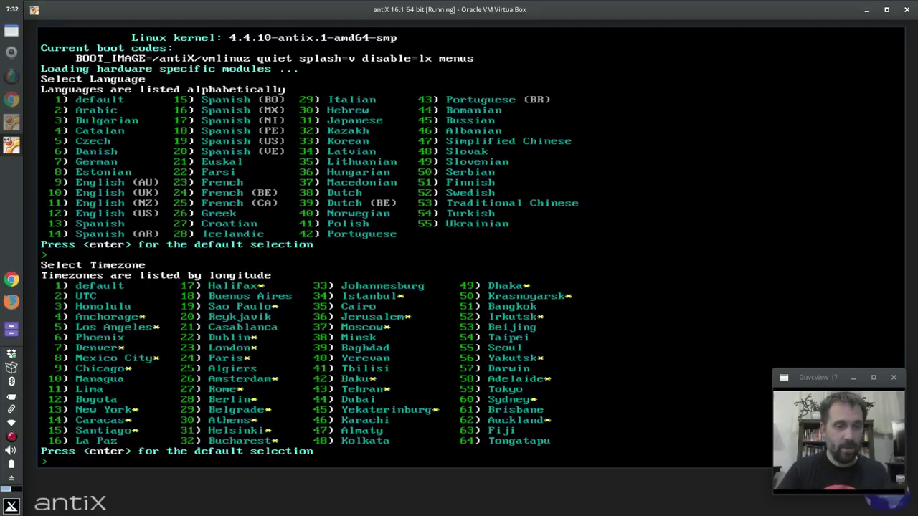
{"action": "key", "text": "Return"}
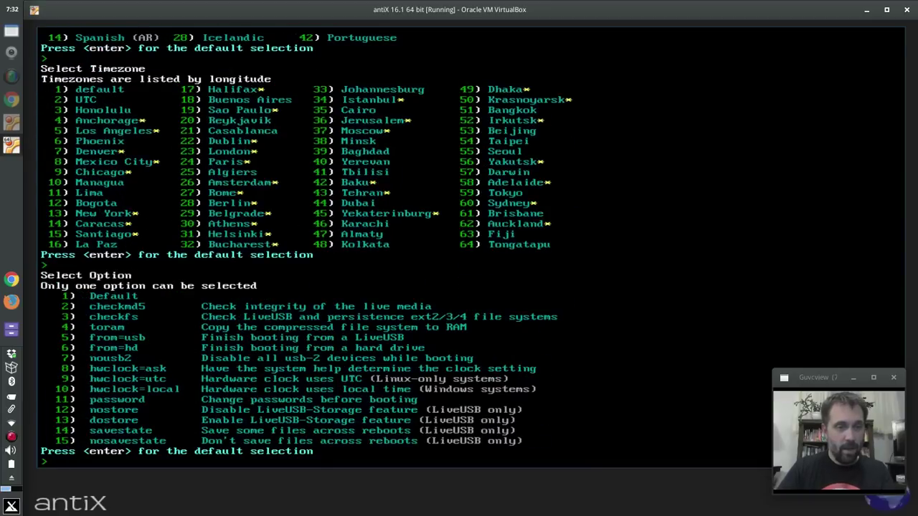
{"action": "key", "text": "Return"}
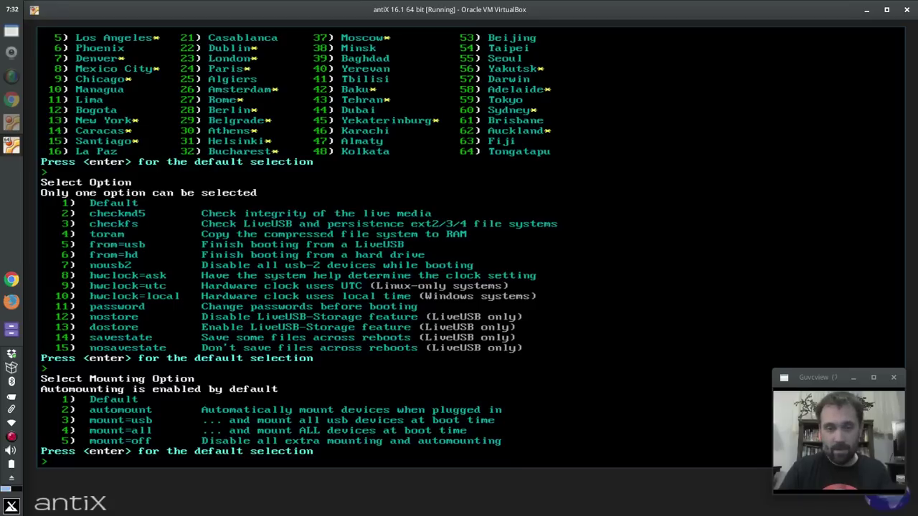
{"action": "key", "text": "Return"}
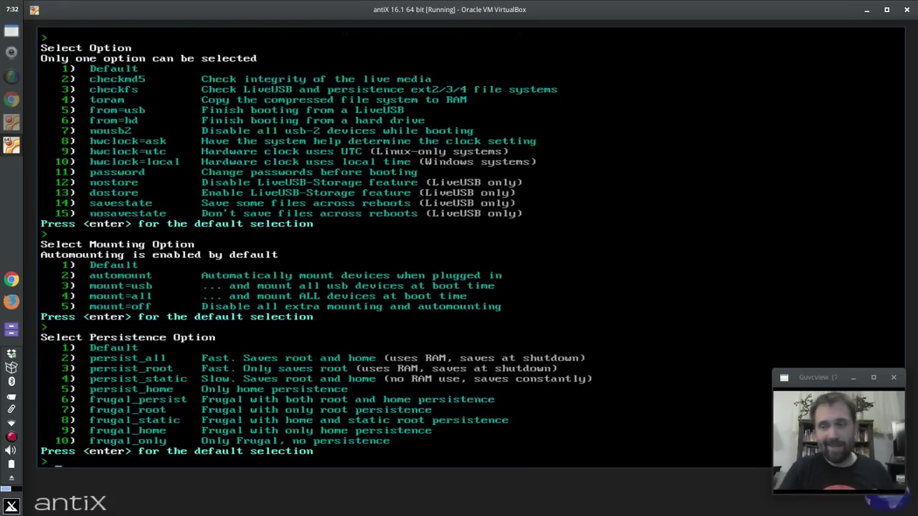
Step: Accept the default persistence, font size and desktop so the live session boots
{"action": "key", "text": "Return"}
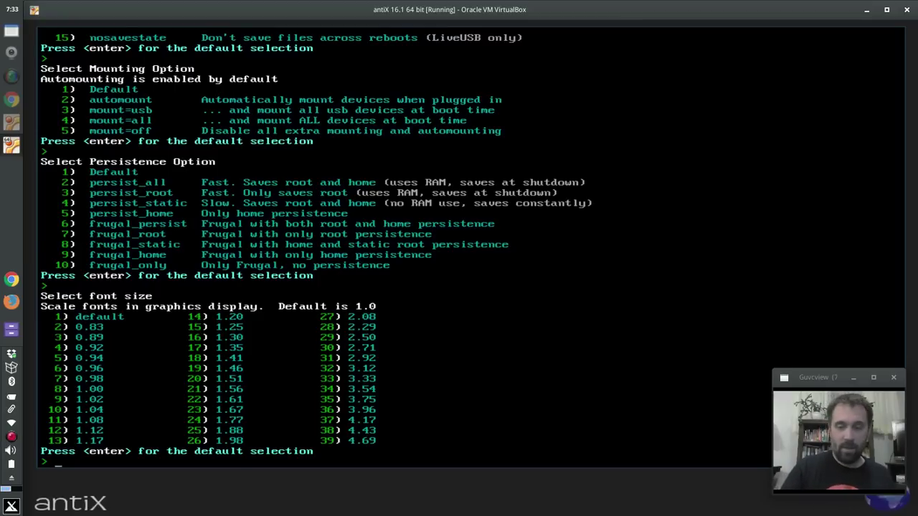
{"action": "key", "text": "Return"}
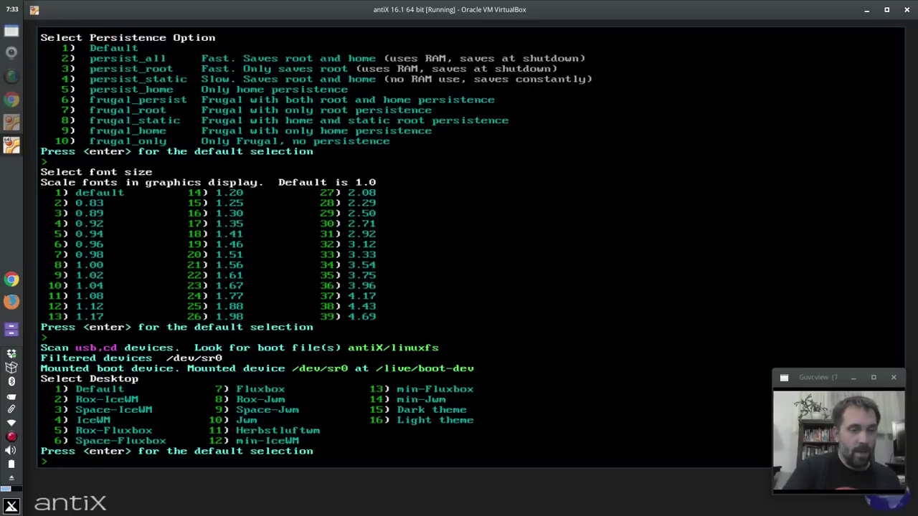
{"action": "key", "text": "Return"}
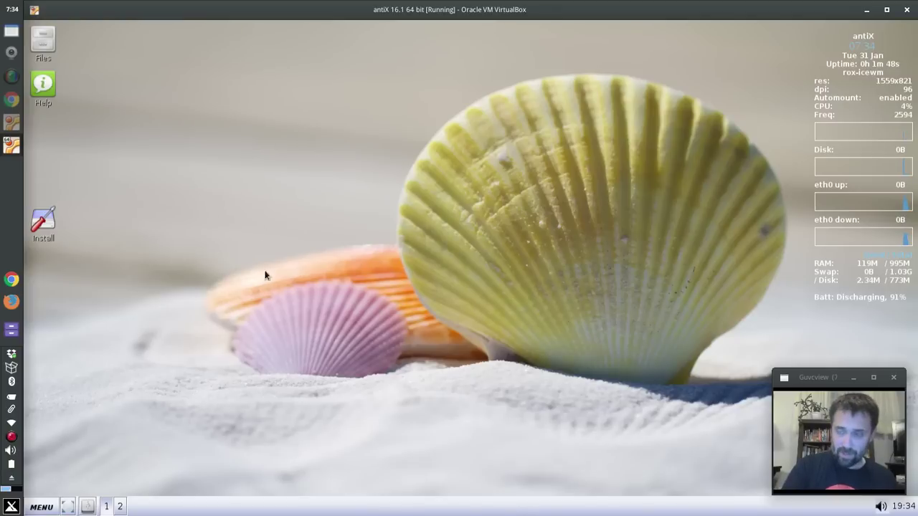
{"action": "left_click", "coordinate": [50, 49]}
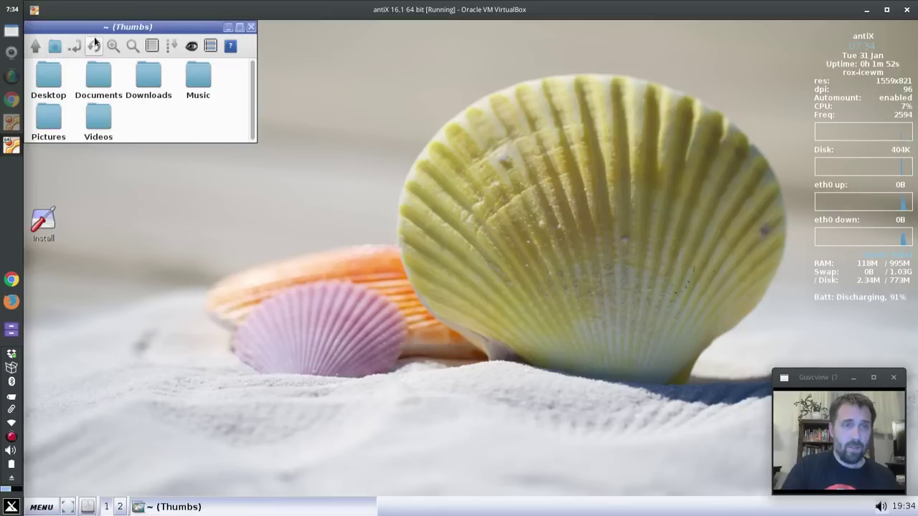
{"action": "left_click_drag", "start_coordinate": [121, 39], "coordinate": [453, 227]}
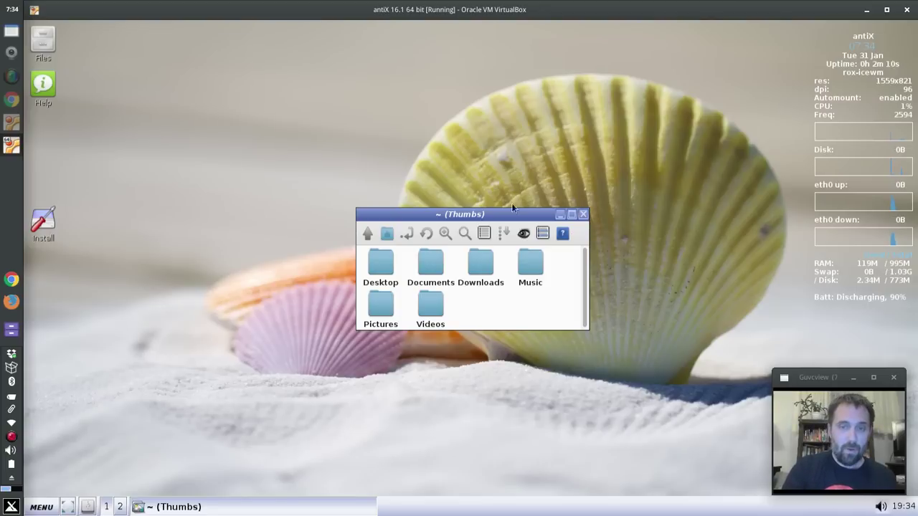
{"action": "left_click", "coordinate": [362, 237]}
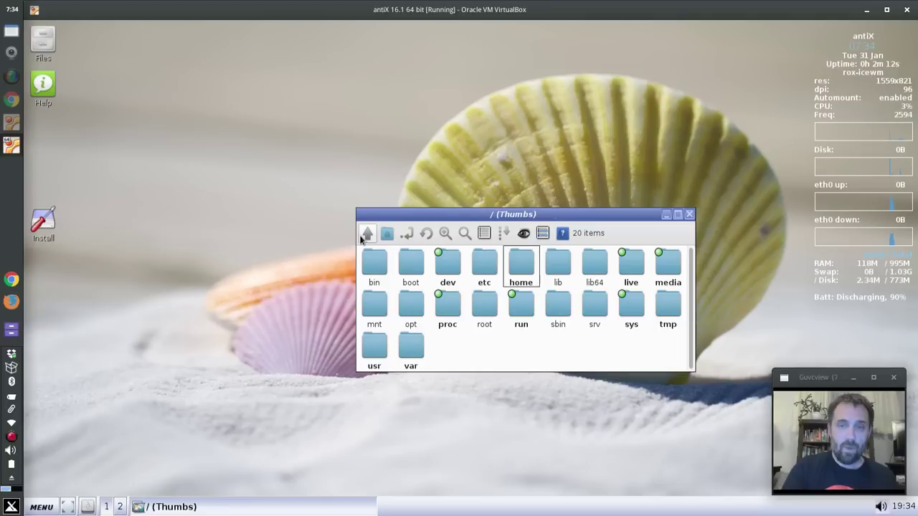
{"action": "left_click", "coordinate": [664, 266]}
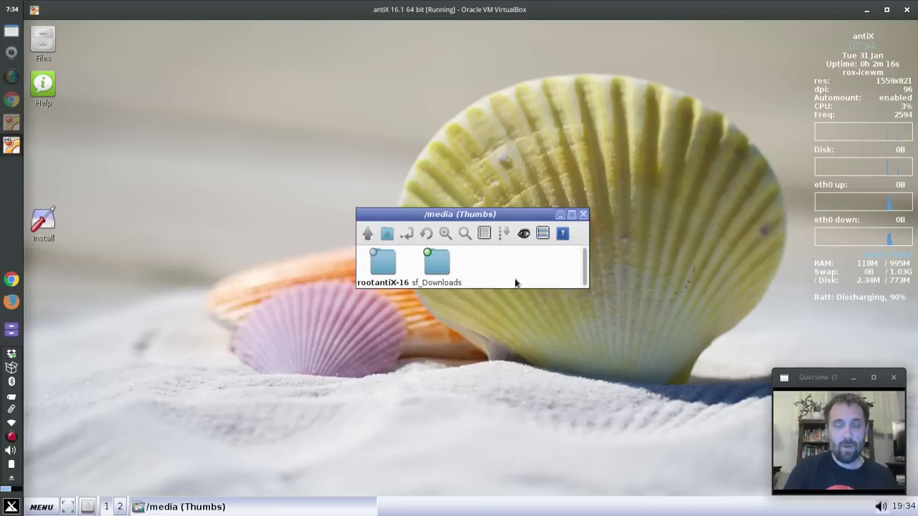
{"action": "left_click", "coordinate": [581, 214]}
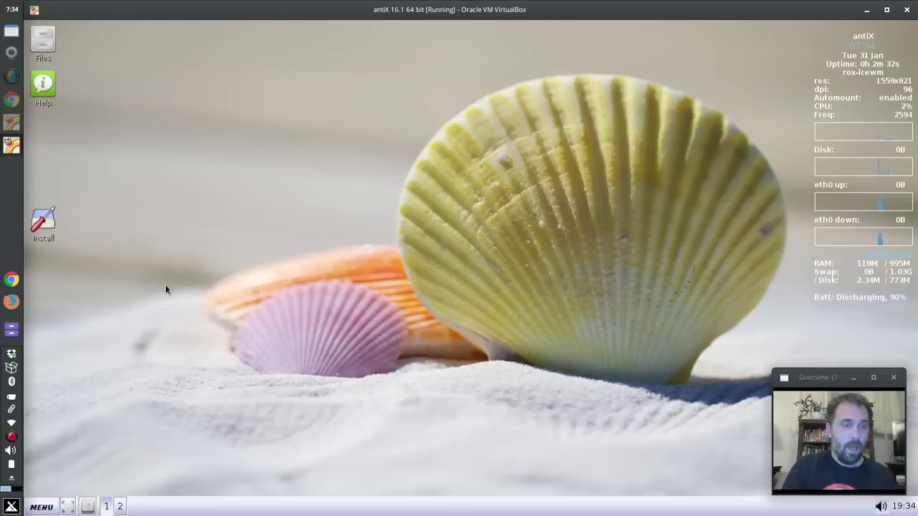
Step: Switch the session to Space-Jwm from the antiX menu's Desktop > Other Desktops
{"action": "left_click", "coordinate": [42, 507]}
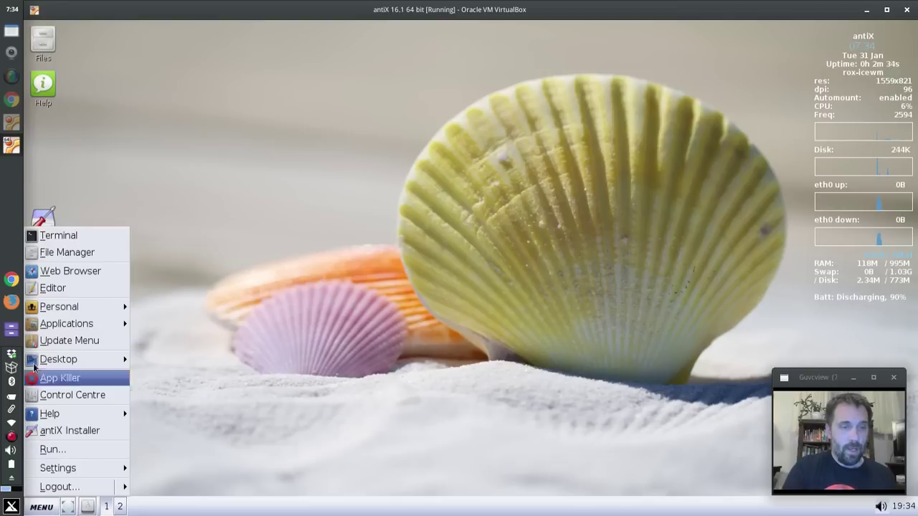
{"action": "mouse_move", "coordinate": [45, 324]}
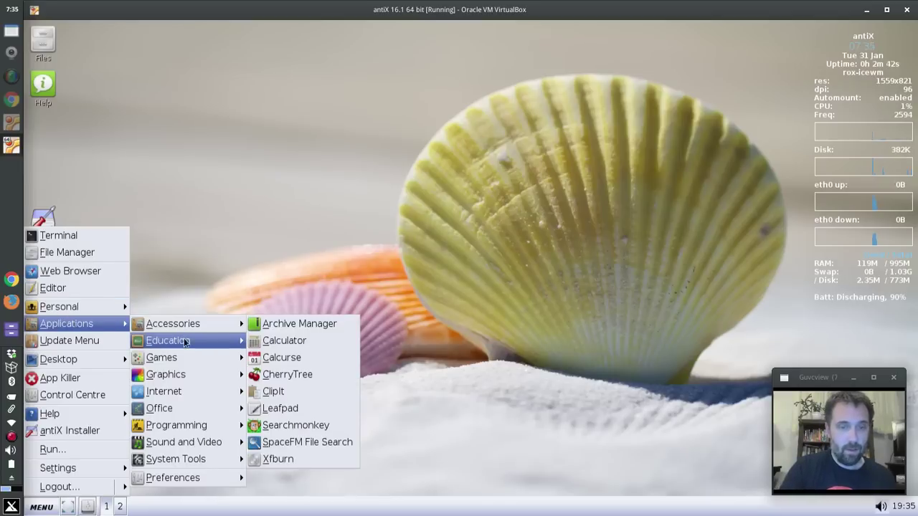
{"action": "mouse_move", "coordinate": [185, 344]}
{"action": "mouse_move", "coordinate": [197, 376]}
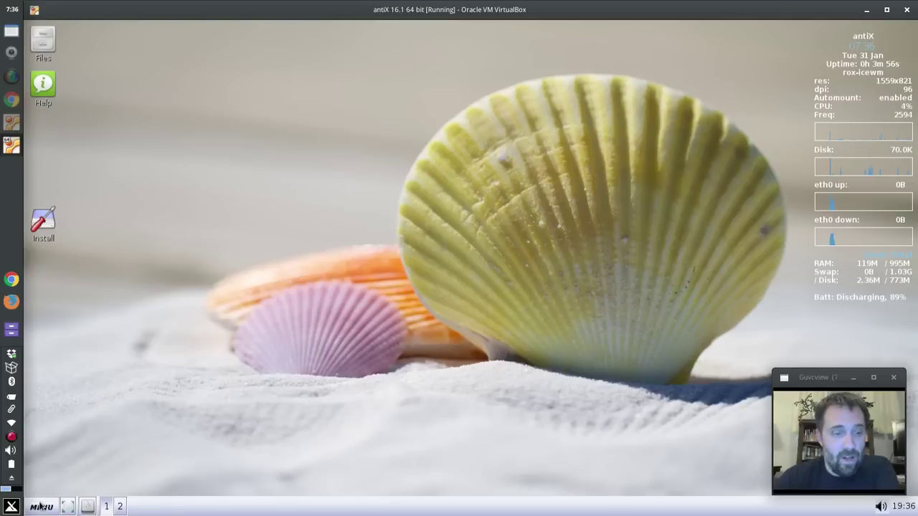
{"action": "left_click", "coordinate": [37, 507]}
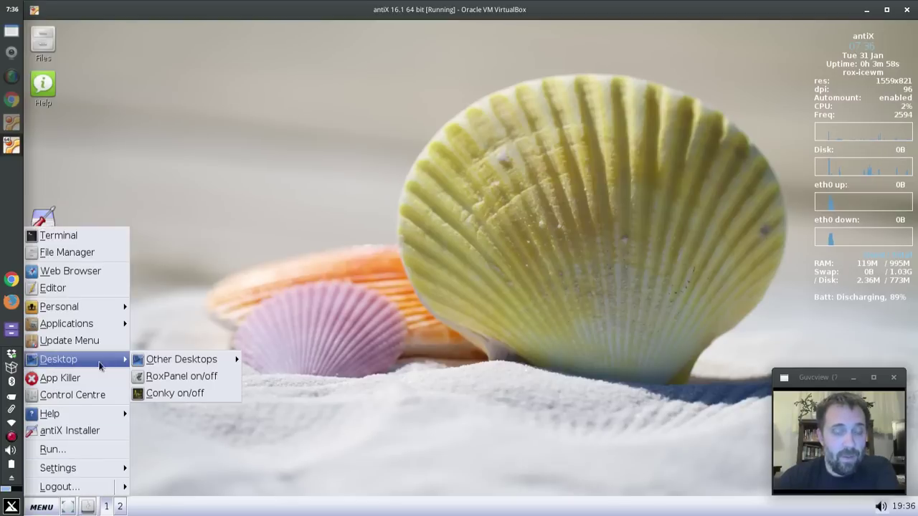
{"action": "mouse_move", "coordinate": [171, 364]}
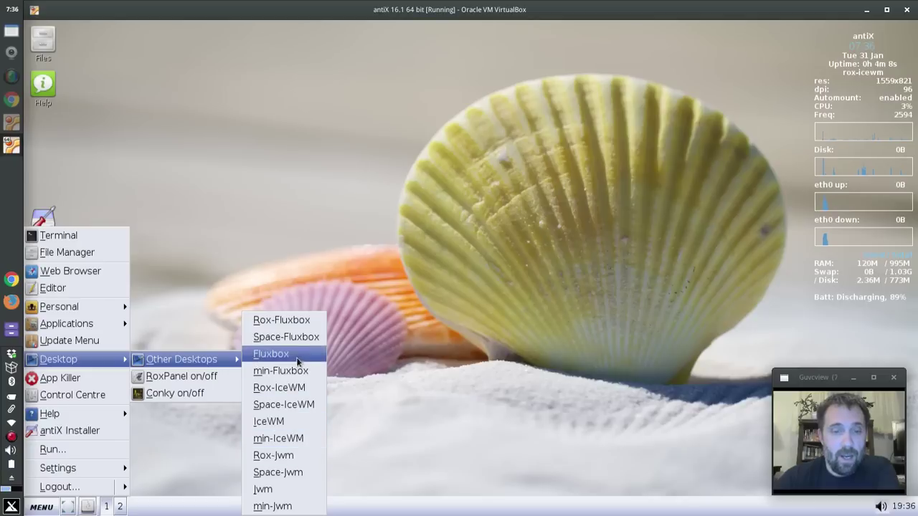
{"action": "left_click", "coordinate": [284, 472]}
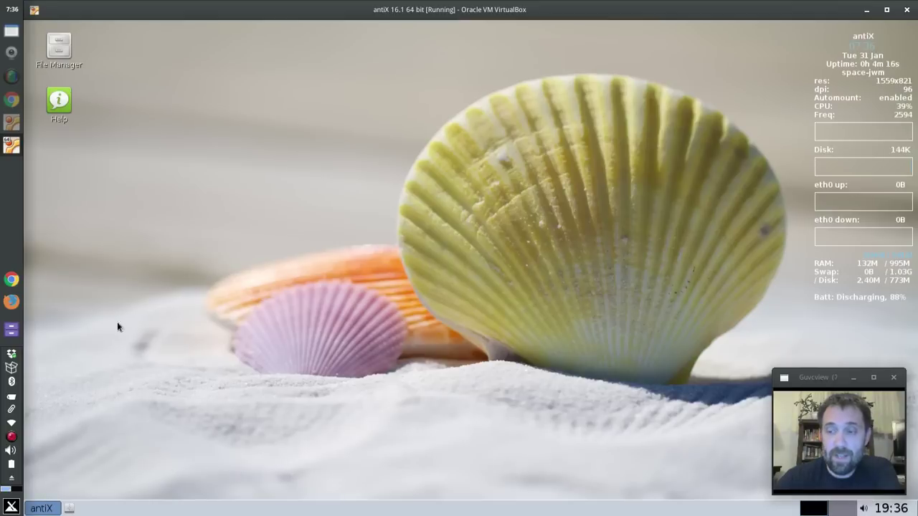
{"action": "left_click", "coordinate": [40, 508]}
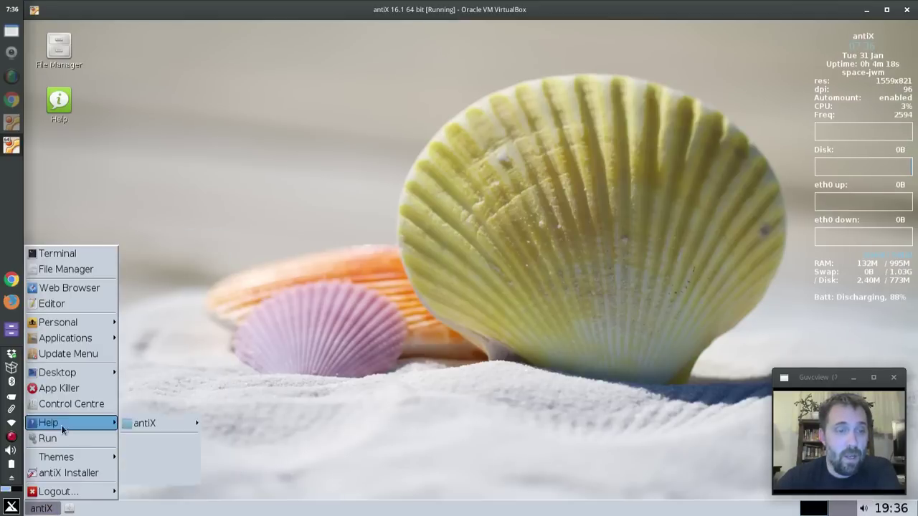
{"action": "mouse_move", "coordinate": [83, 336]}
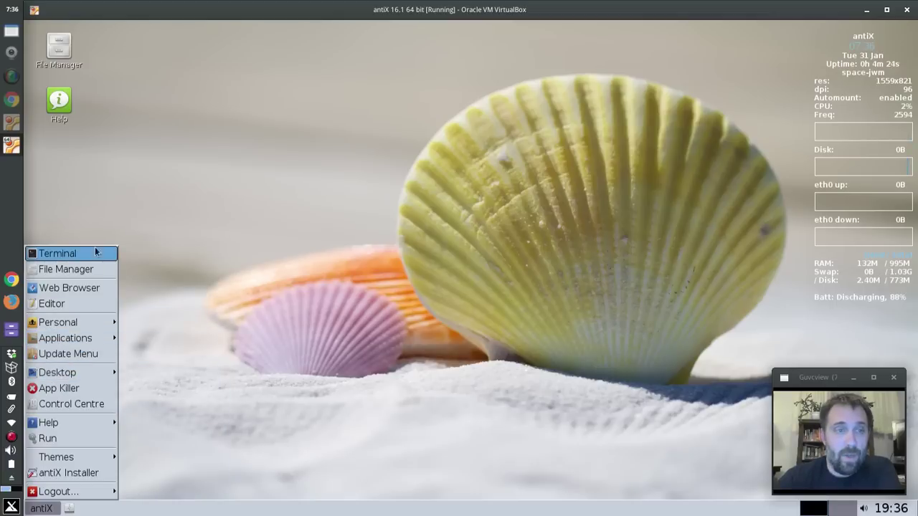
{"action": "left_click", "coordinate": [162, 162]}
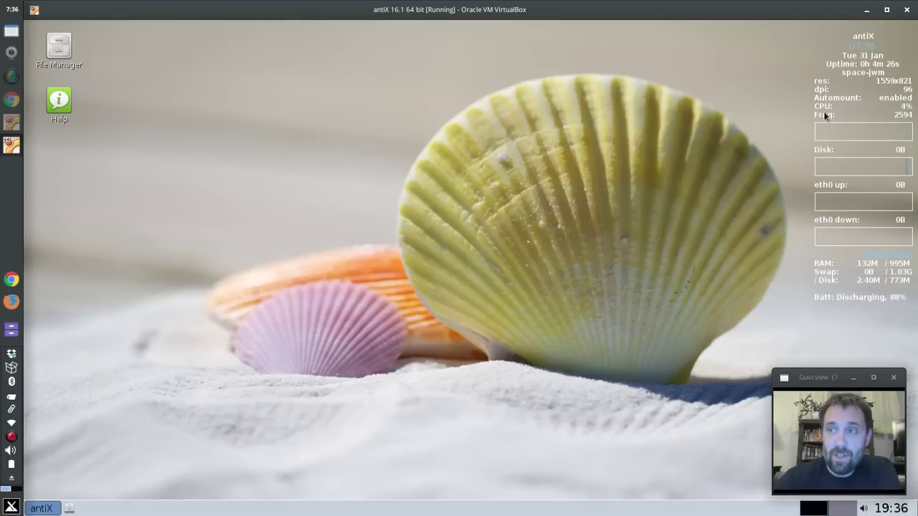
{"action": "double_click", "coordinate": [53, 49]}
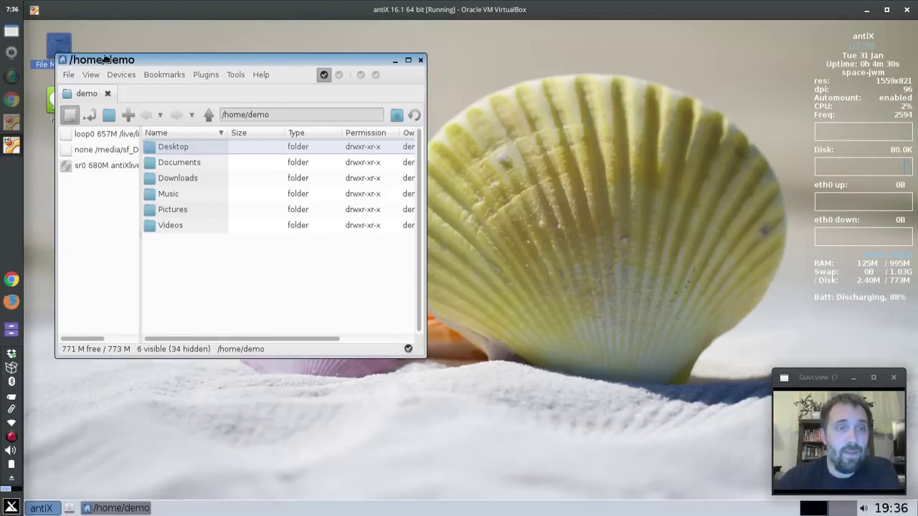
{"action": "left_click_drag", "start_coordinate": [115, 61], "coordinate": [324, 106]}
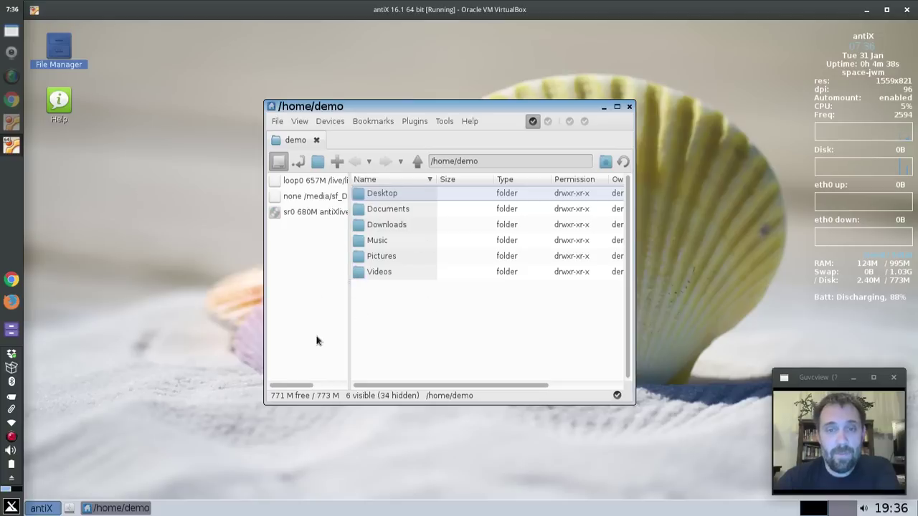
{"action": "left_click", "coordinate": [629, 107]}
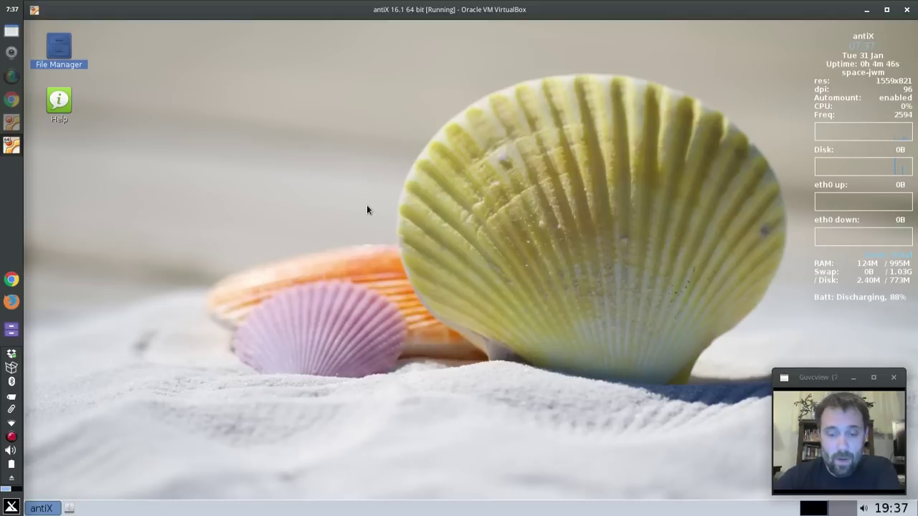
Step: Hide the 64-bit VM, bring up the 32-bit VM and boot its antiX-16.1 entry
{"action": "left_click", "coordinate": [866, 10]}
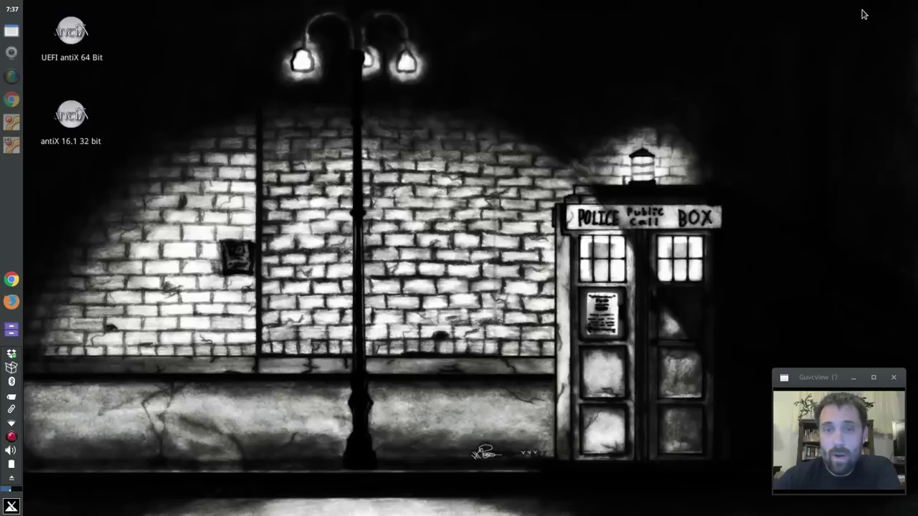
{"action": "left_click", "coordinate": [11, 123]}
{"action": "key", "text": "Up"}
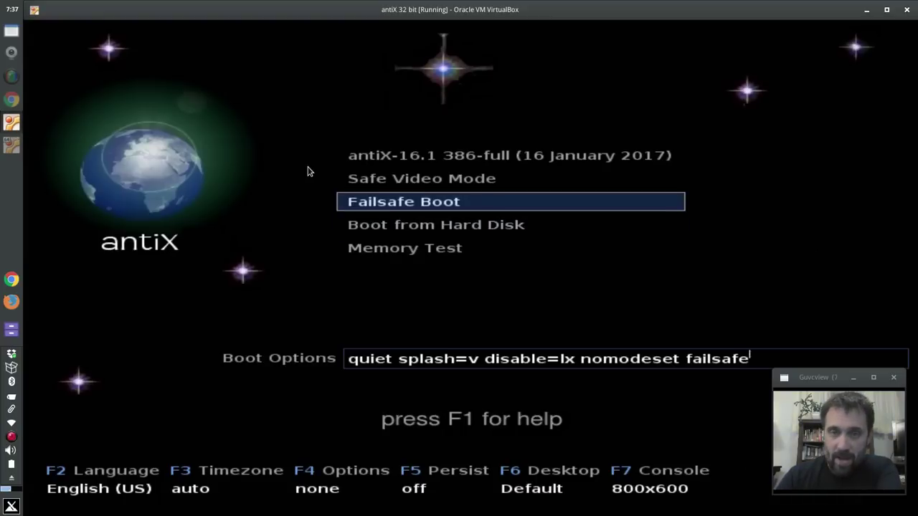
{"action": "key", "text": "Up"}
{"action": "key", "text": "Up"}
{"action": "key", "text": "Return"}
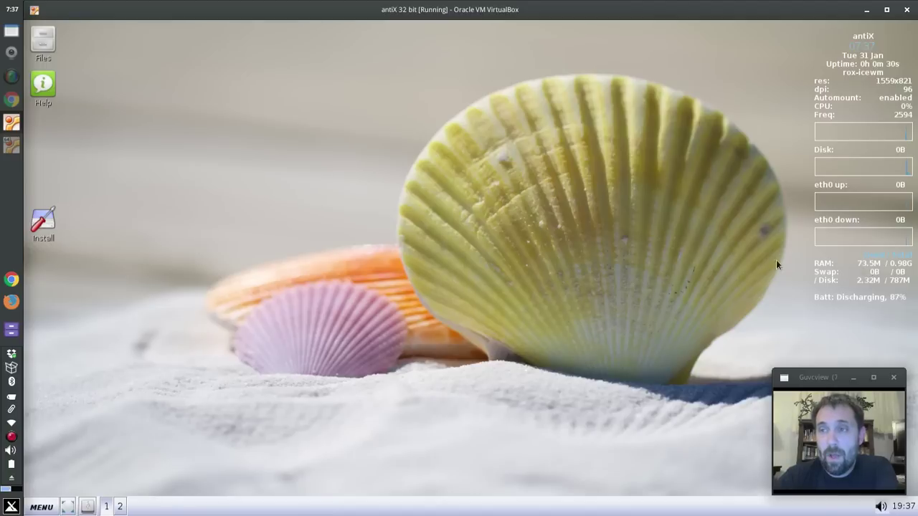
{"action": "left_click", "coordinate": [41, 506]}
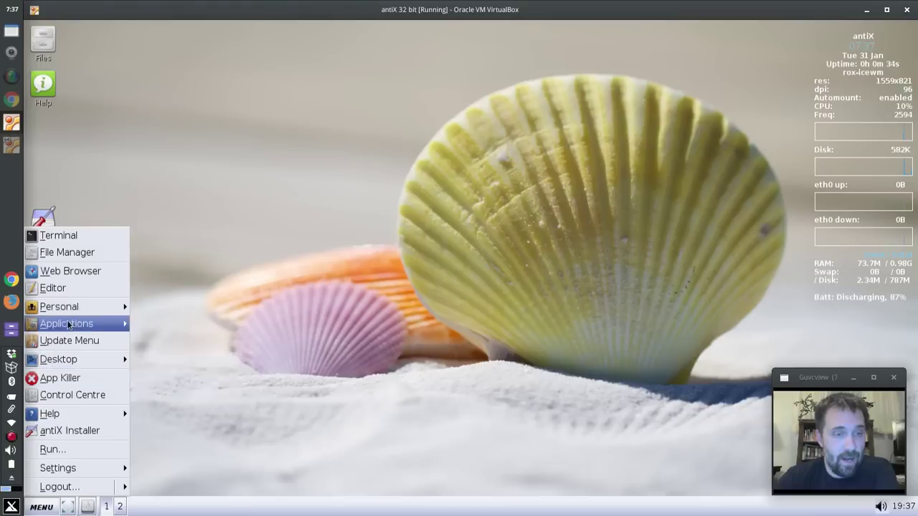
{"action": "mouse_move", "coordinate": [79, 324]}
{"action": "mouse_move", "coordinate": [188, 395]}
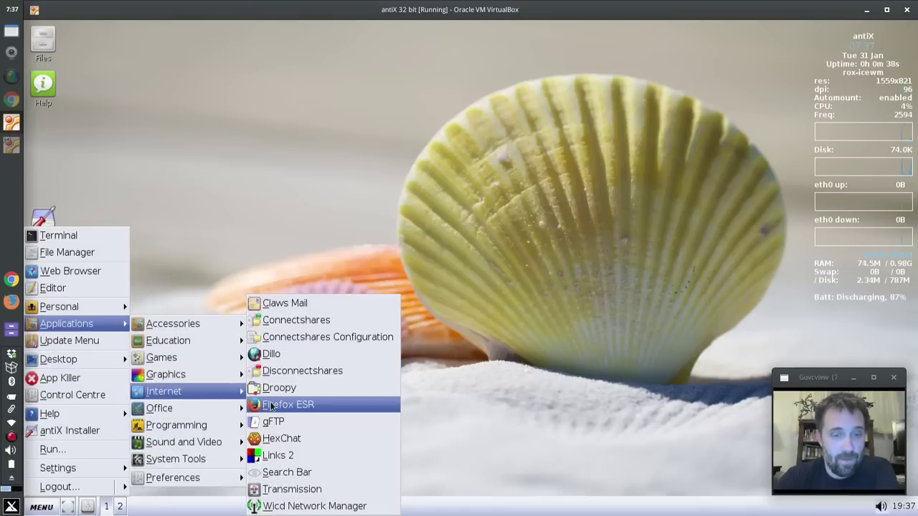
{"action": "left_click", "coordinate": [272, 405]}
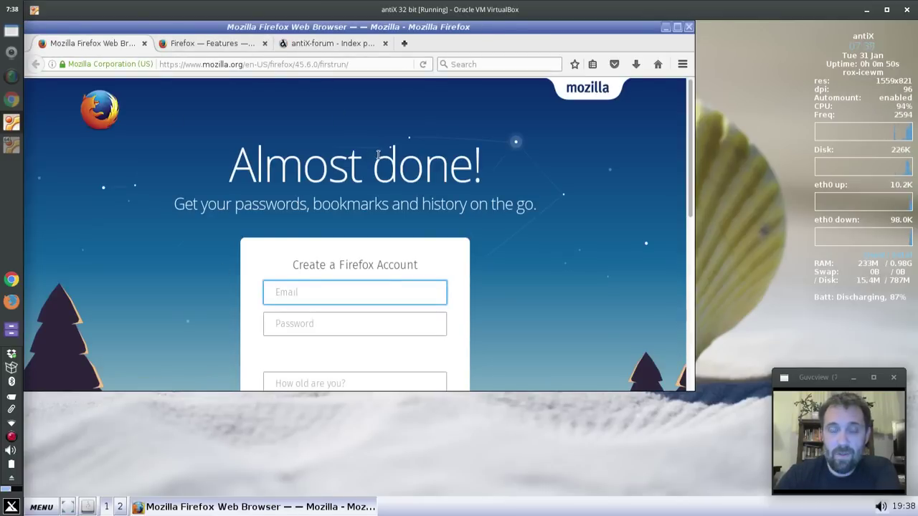
{"action": "left_click", "coordinate": [327, 43]}
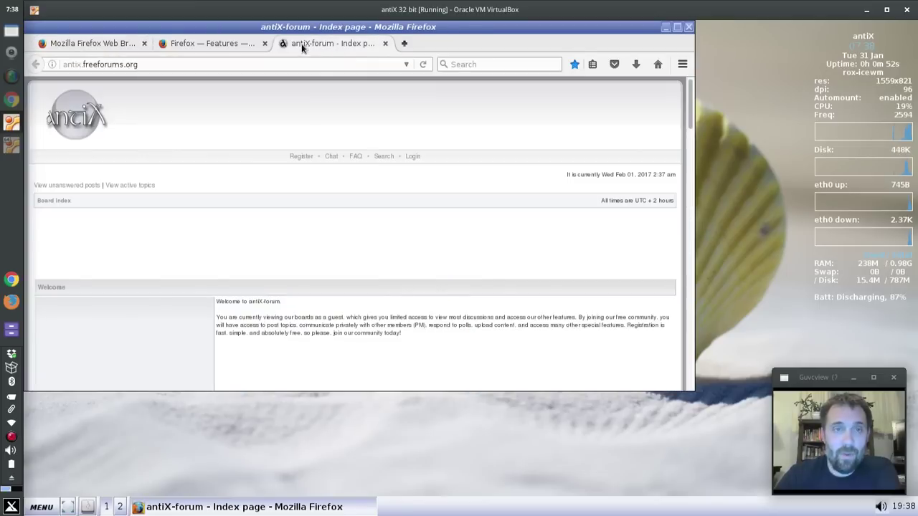
{"action": "scroll", "coordinate": [459, 222], "scroll_direction": "down", "scroll_amount": 10}
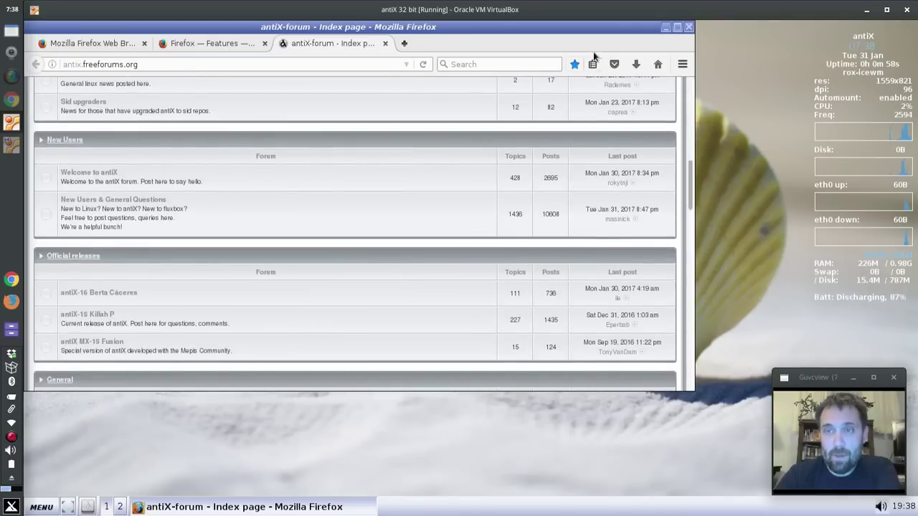
{"action": "left_click", "coordinate": [688, 27]}
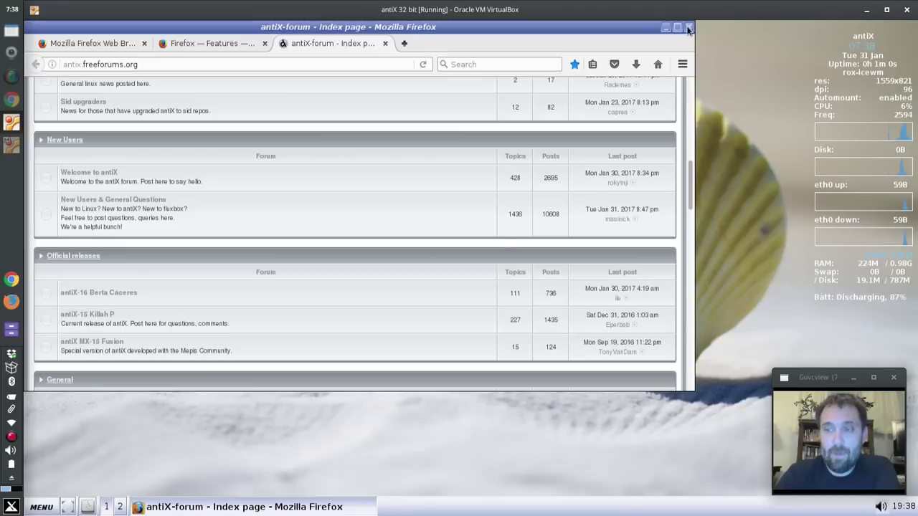
{"action": "left_click", "coordinate": [414, 238]}
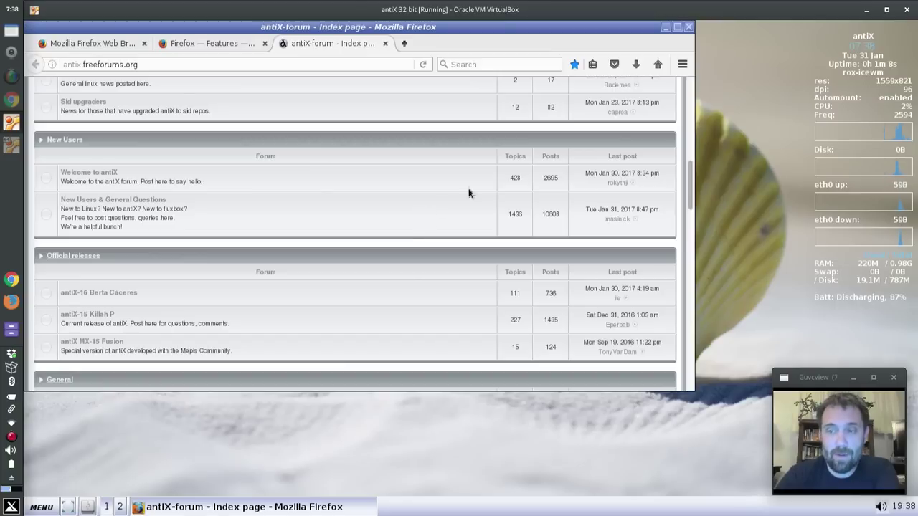
{"action": "left_click", "coordinate": [689, 27]}
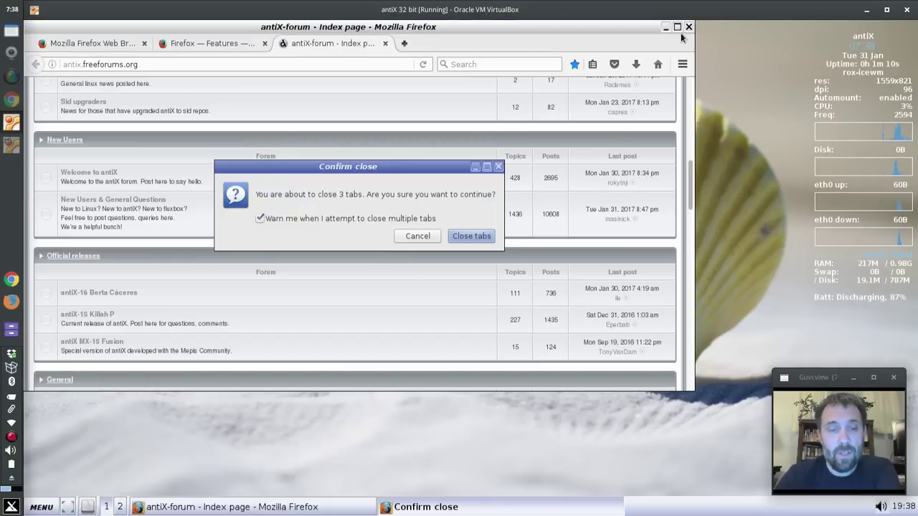
{"action": "left_click", "coordinate": [472, 237]}
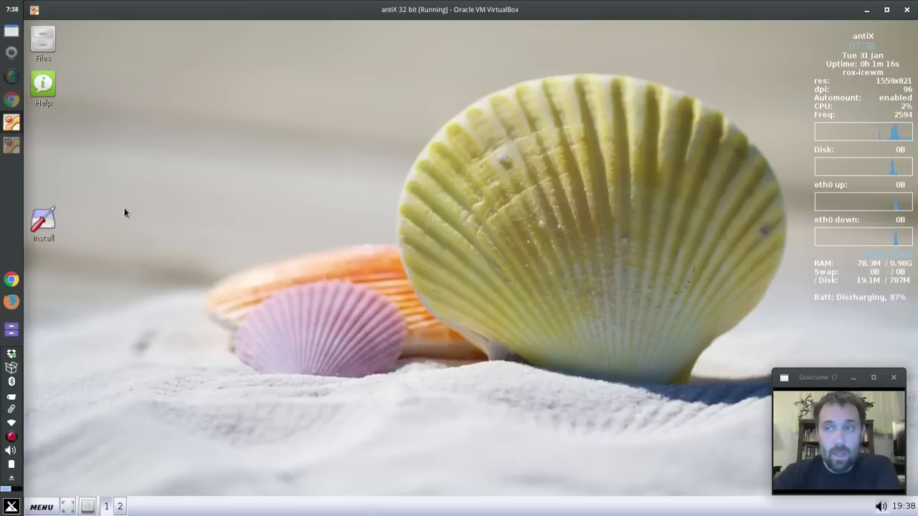
Step: Launch the antiX installer, confirm Jessie as the repository, and let the installer run
{"action": "double_click", "coordinate": [43, 223]}
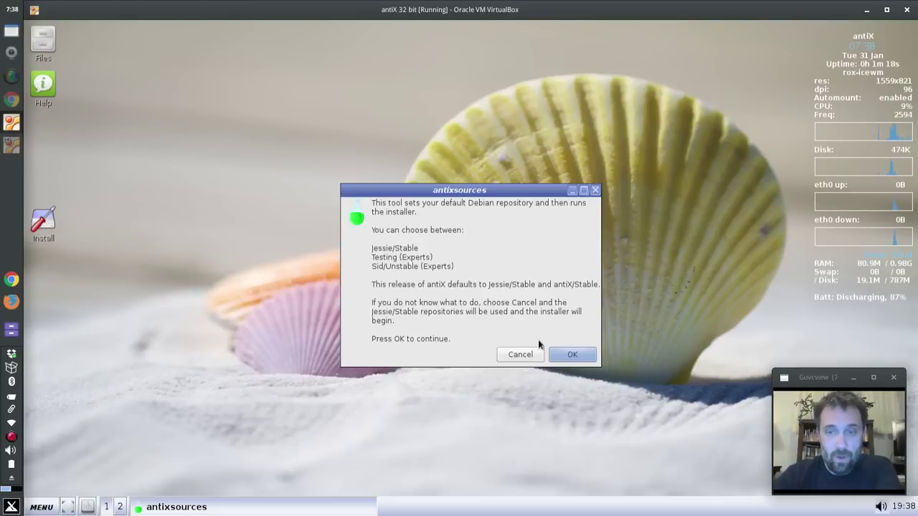
{"action": "left_click", "coordinate": [572, 355]}
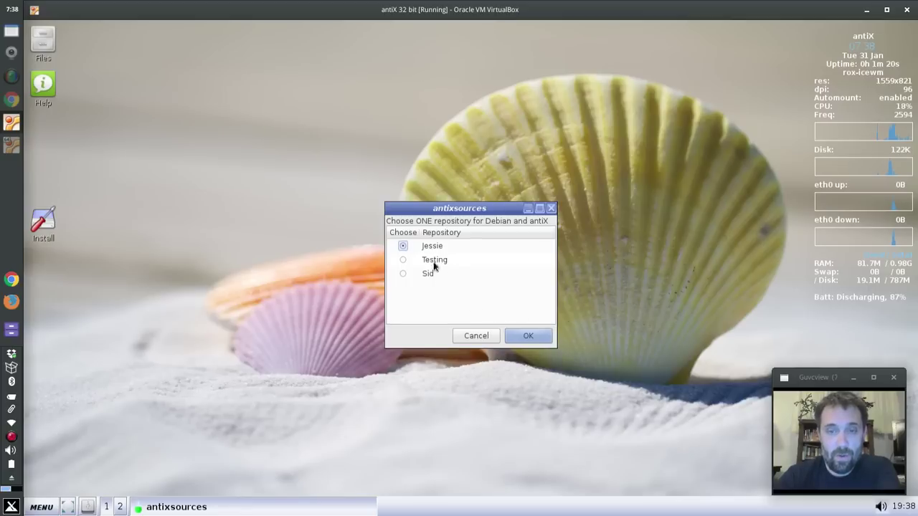
{"action": "left_click", "coordinate": [523, 338]}
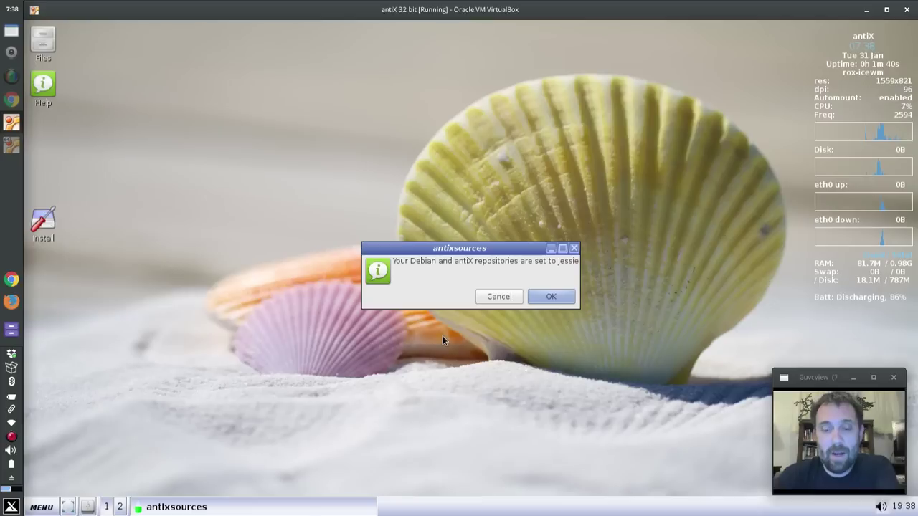
{"action": "left_click", "coordinate": [550, 296]}
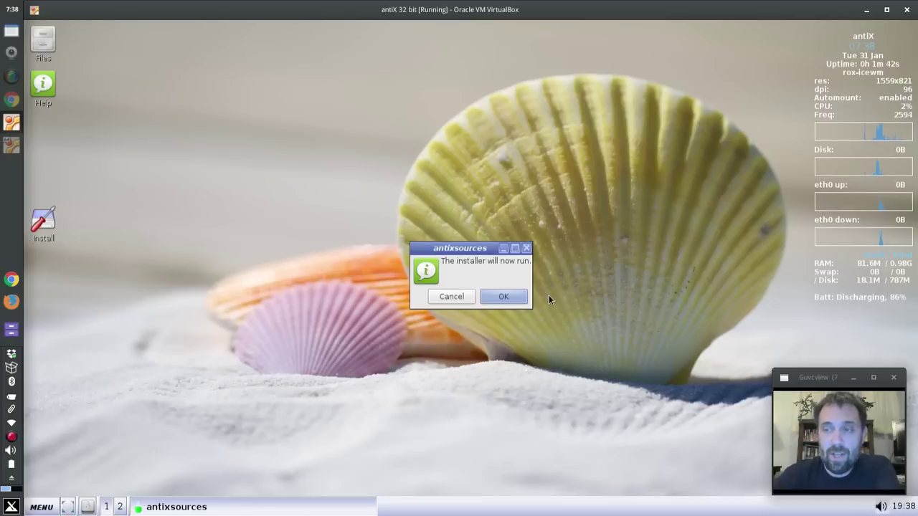
{"action": "left_click", "coordinate": [512, 296]}
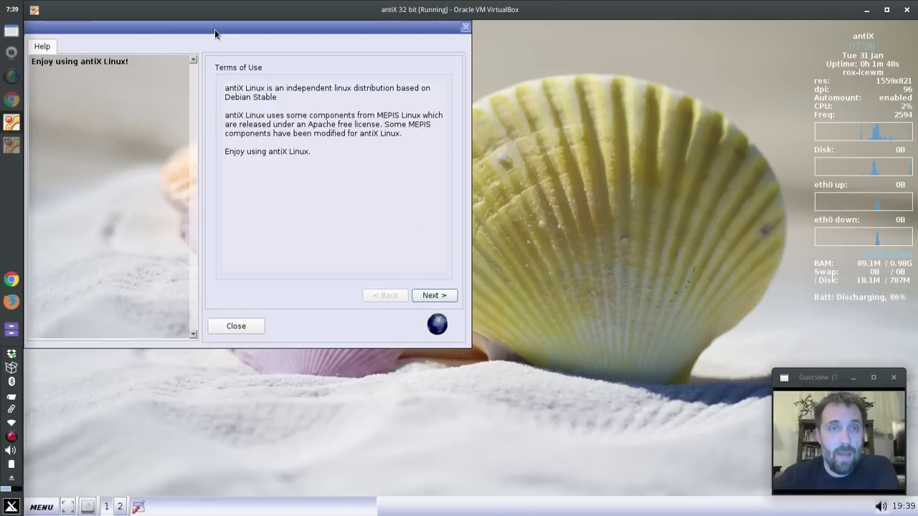
Step: Accept the terms and auto-install antiX on the whole sda disk, confirming the format
{"action": "left_click_drag", "start_coordinate": [214, 30], "coordinate": [380, 90]}
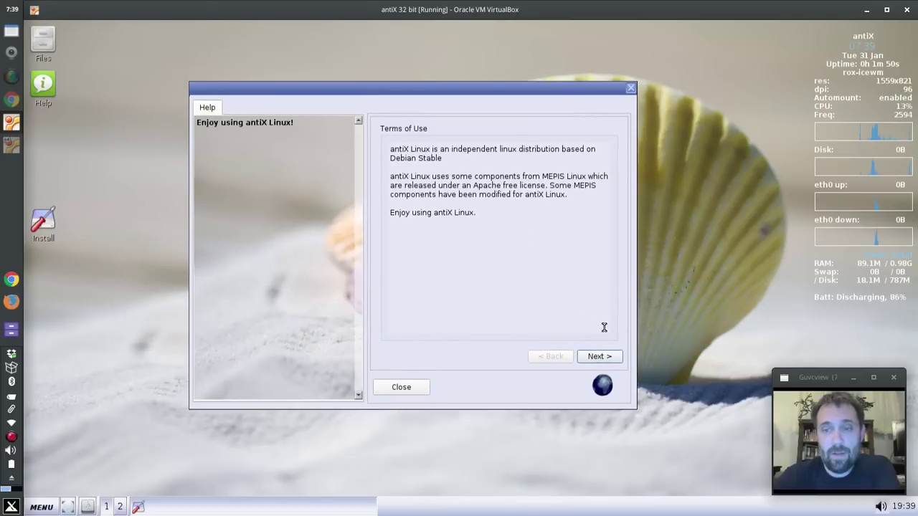
{"action": "left_click", "coordinate": [599, 357]}
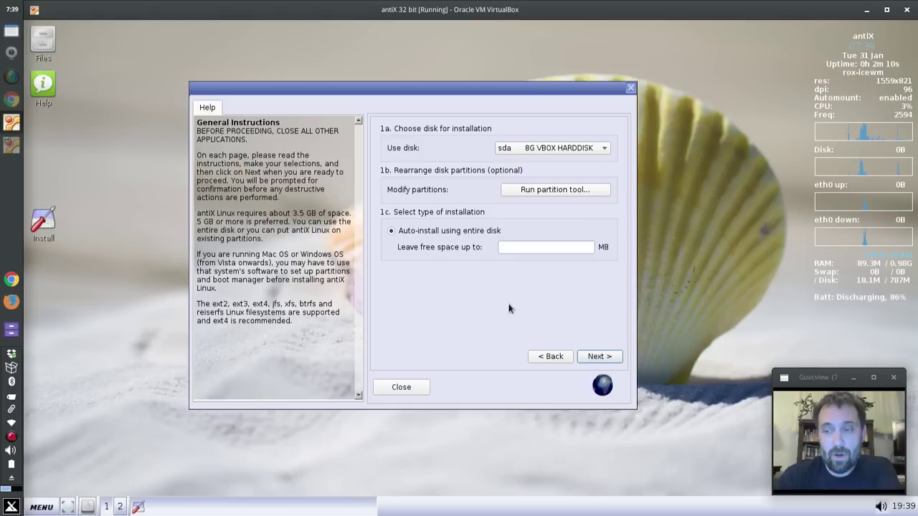
{"action": "left_click", "coordinate": [592, 356]}
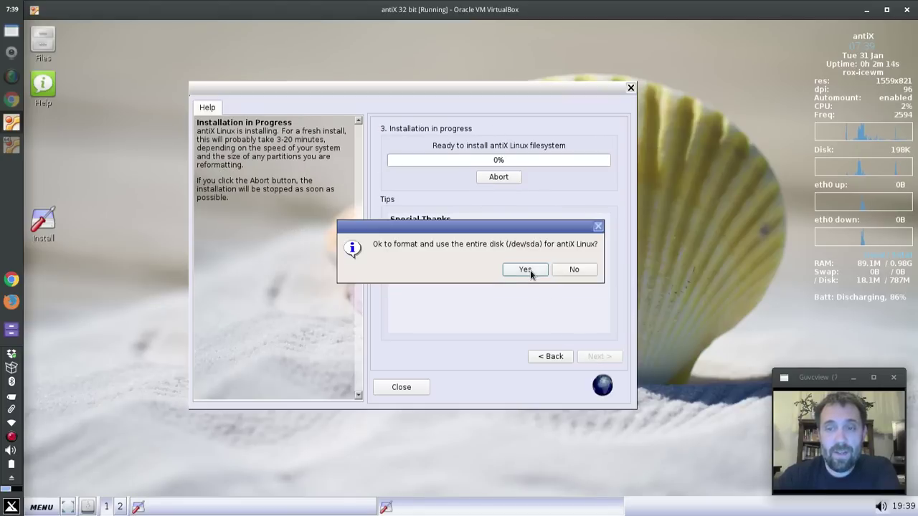
{"action": "left_click", "coordinate": [525, 270]}
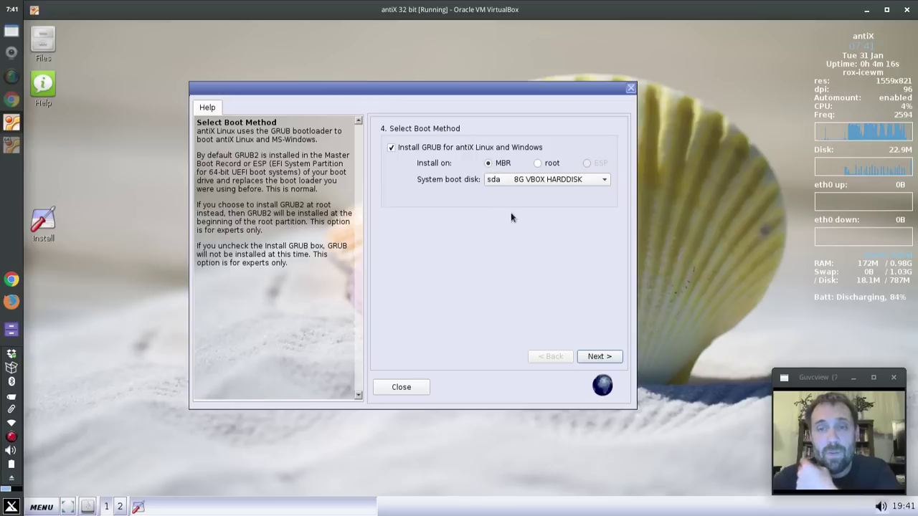
Step: Install GRUB to the MBR of sda and keep the default computer name and domain
{"action": "left_click", "coordinate": [601, 356]}
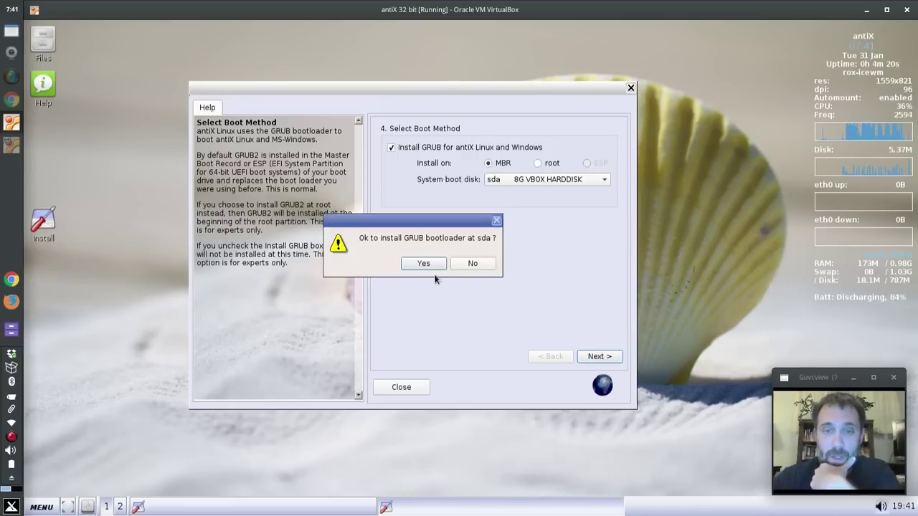
{"action": "left_click", "coordinate": [420, 262]}
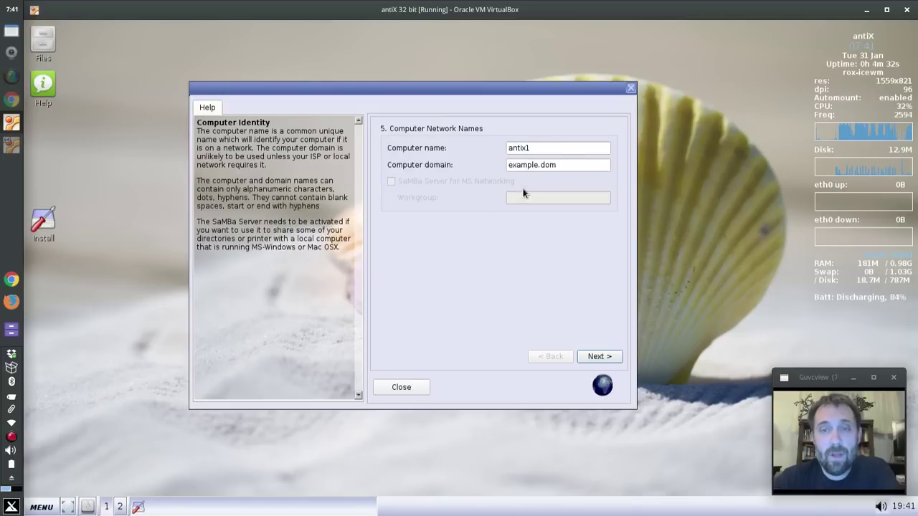
{"action": "left_click", "coordinate": [601, 357]}
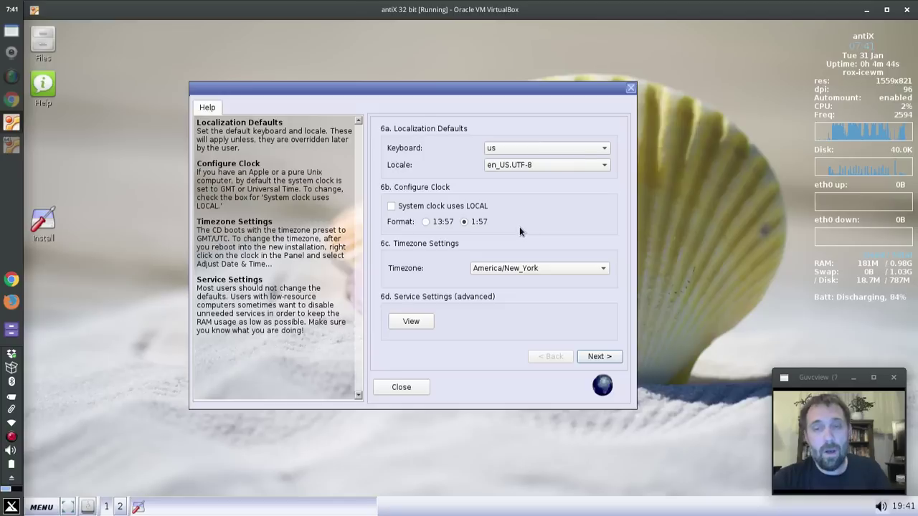
Step: Review the startup services list, then accept the us keyboard, en_US.UTF-8 and America/New_York defaults
{"action": "left_click", "coordinate": [422, 324]}
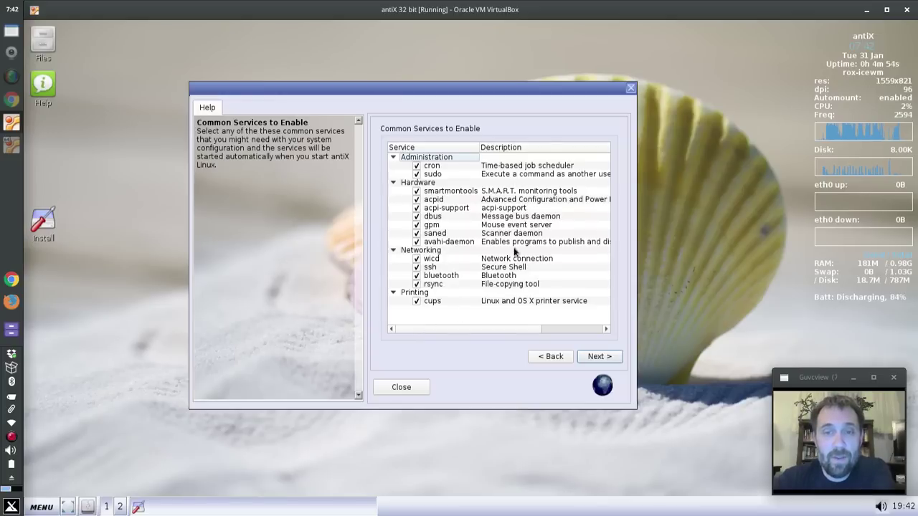
{"action": "left_click", "coordinate": [594, 358]}
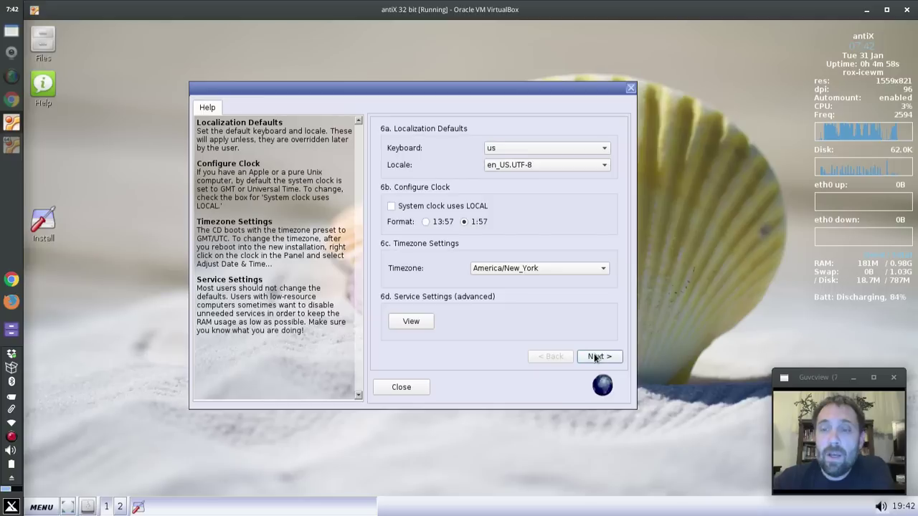
{"action": "left_click", "coordinate": [594, 357]}
Step: Enter the default user's login name and its password twice
{"action": "left_click", "coordinate": [534, 149]}
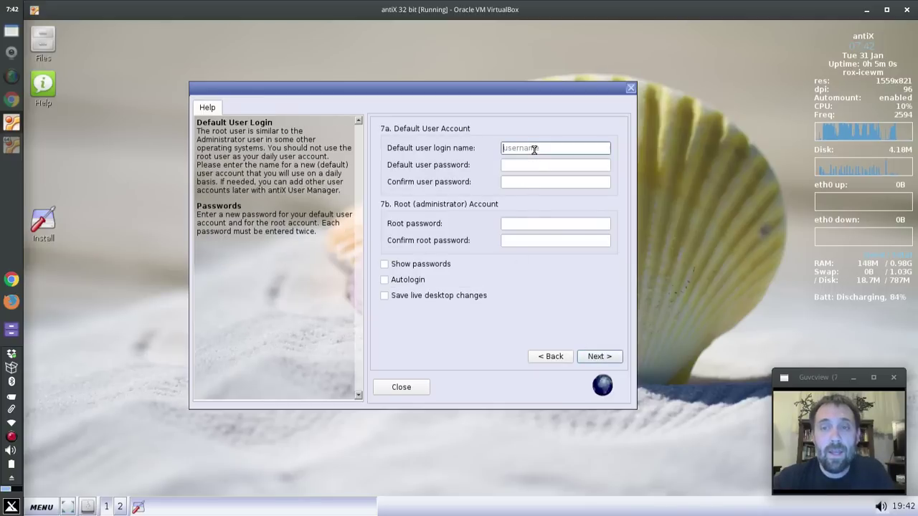
{"action": "type", "text": "dolphin"}
{"action": "key", "text": "Tab"}
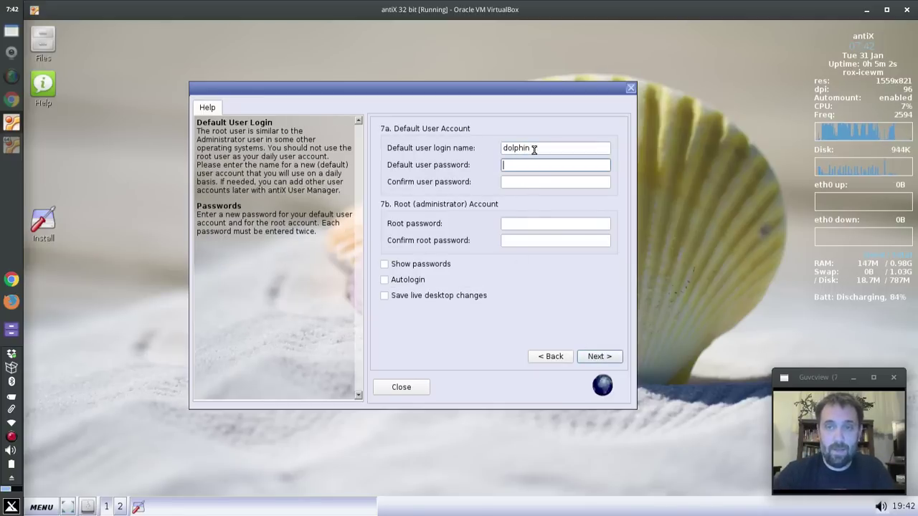
{"action": "type", "text": "demo"}
{"action": "key", "text": "Tab"}
{"action": "type", "text": "demo"}
Step: Set and confirm the root password, then create the accounts
{"action": "key", "text": "Tab"}
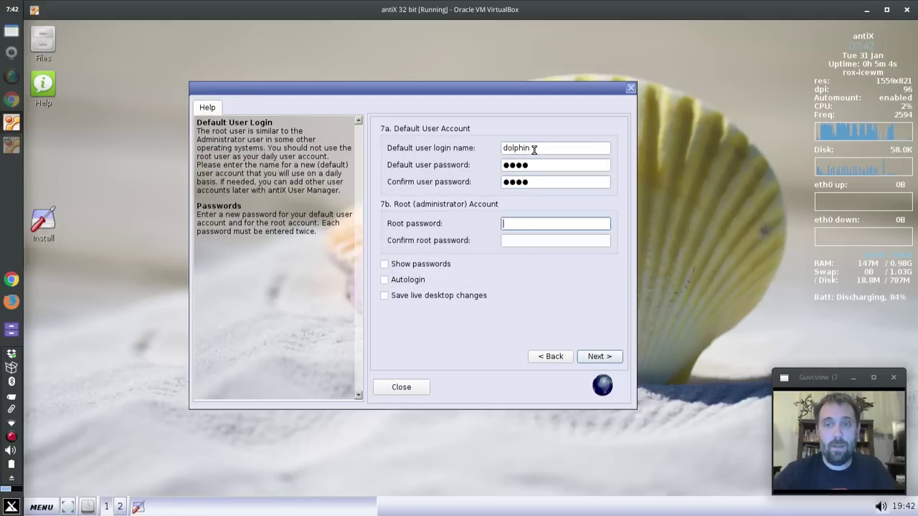
{"action": "type", "text": "root"}
{"action": "key", "text": "Tab"}
{"action": "type", "text": "root"}
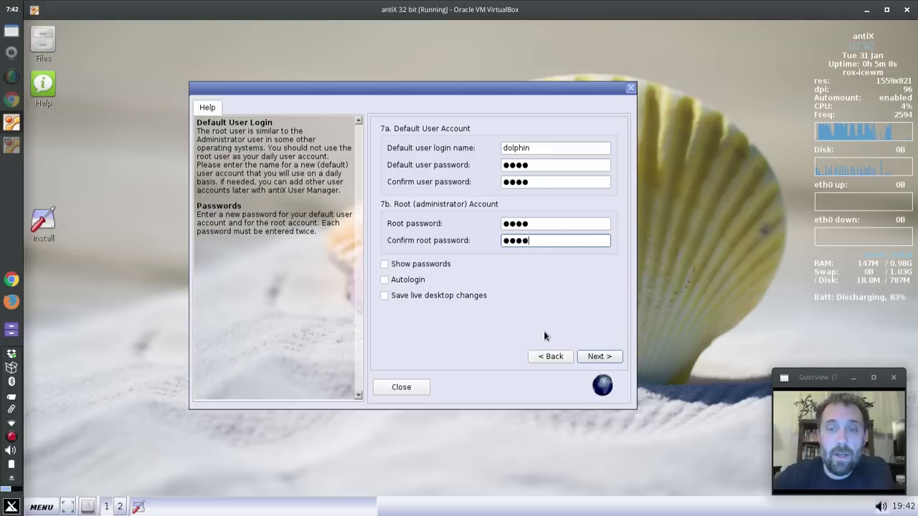
{"action": "left_click", "coordinate": [586, 354]}
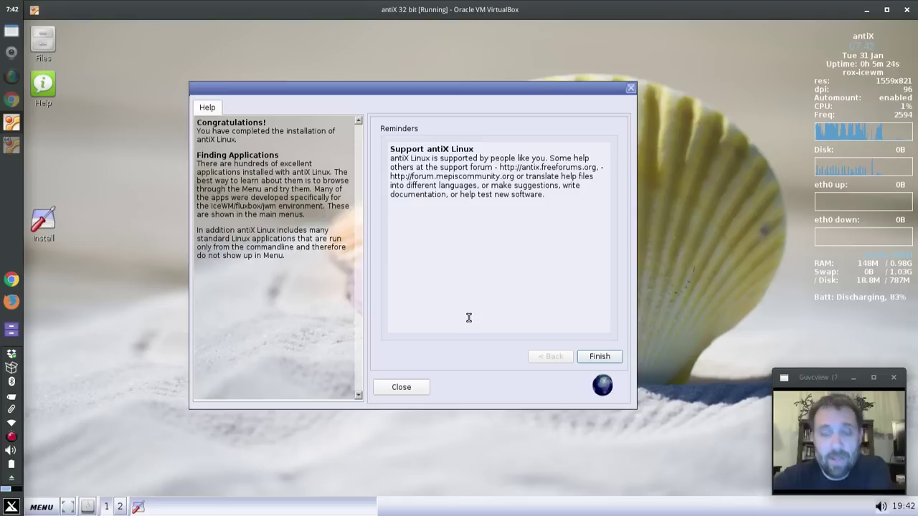
Step: Finish the installer and reboot the VM now, continuing past the remove-disc prompt
{"action": "left_click", "coordinate": [599, 356]}
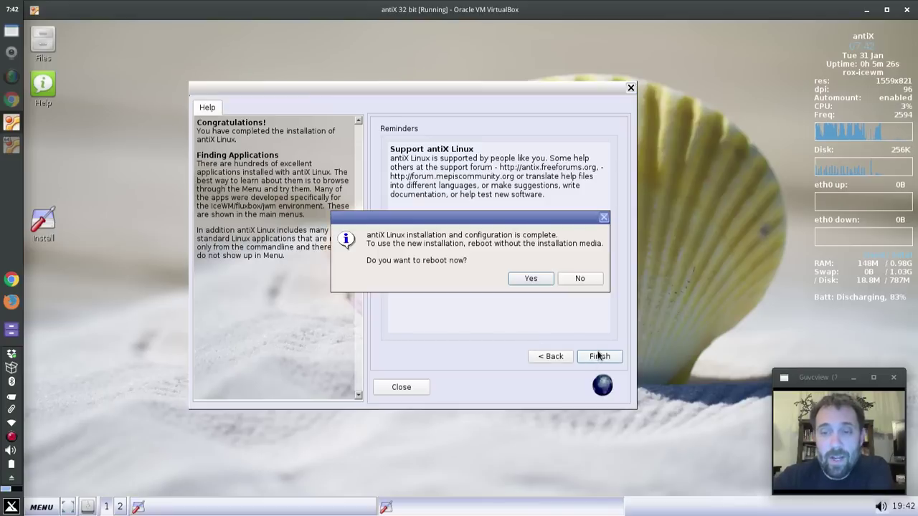
{"action": "left_click", "coordinate": [534, 279]}
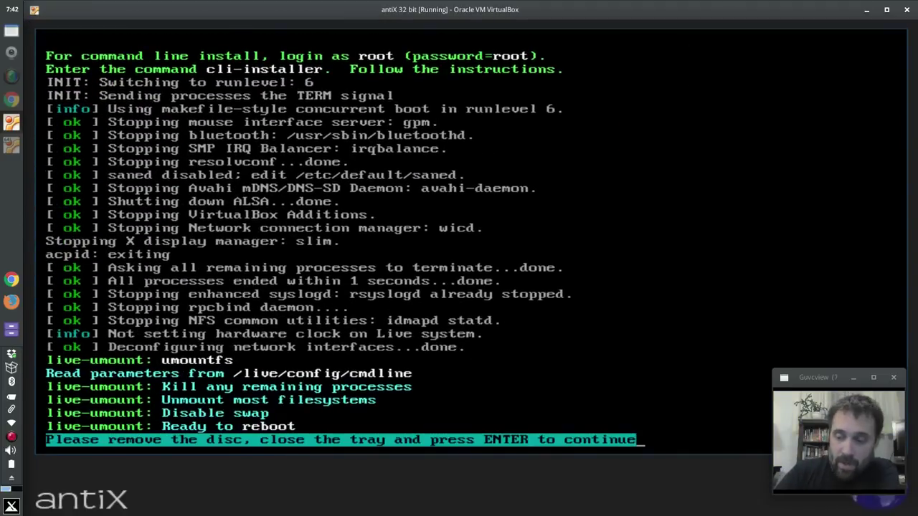
{"action": "key", "text": "Return"}
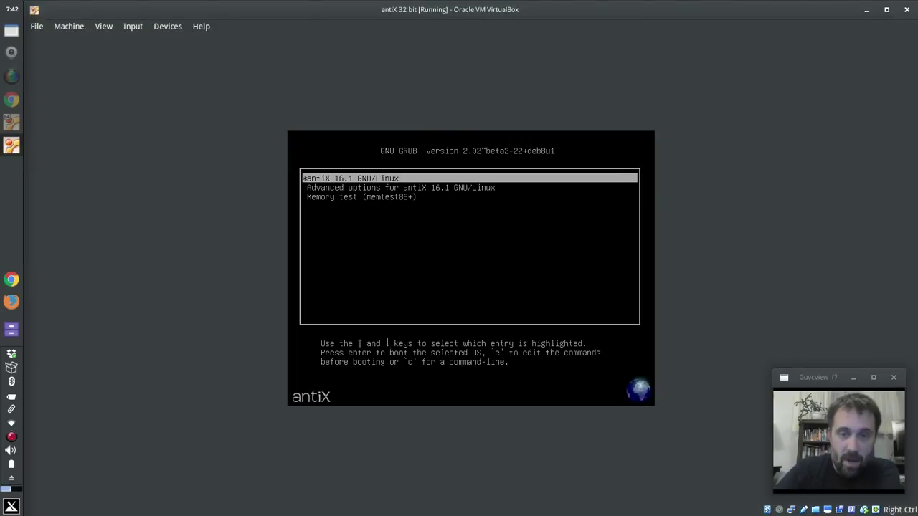
Step: Boot the default antiX 16.1 GNU/Linux entry from the GRUB menu
{"action": "key", "text": "Return"}
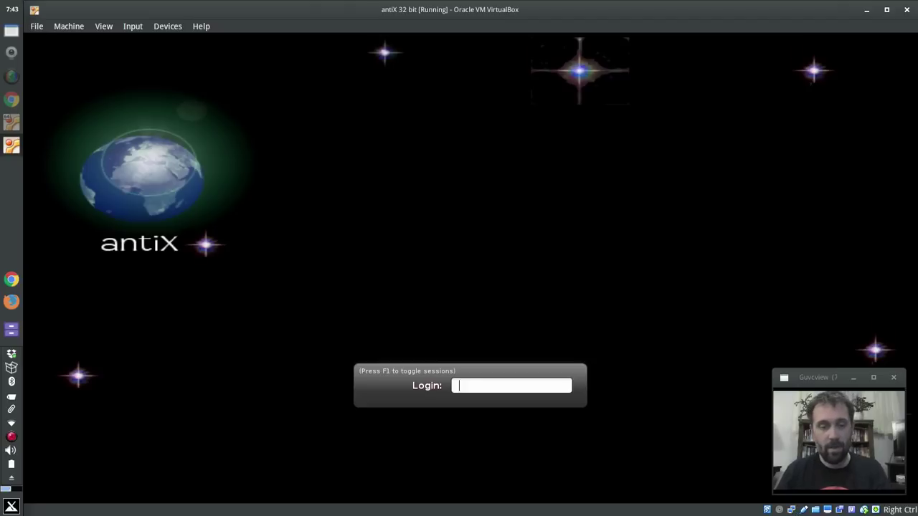
Step: Cycle the login screen's desktop session choice to space-fluxbox
{"action": "key", "text": "F1"}
{"action": "key", "text": "F1"}
{"action": "key", "text": "F1"}
{"action": "key", "text": "F1"}
{"action": "key", "text": "F1"}
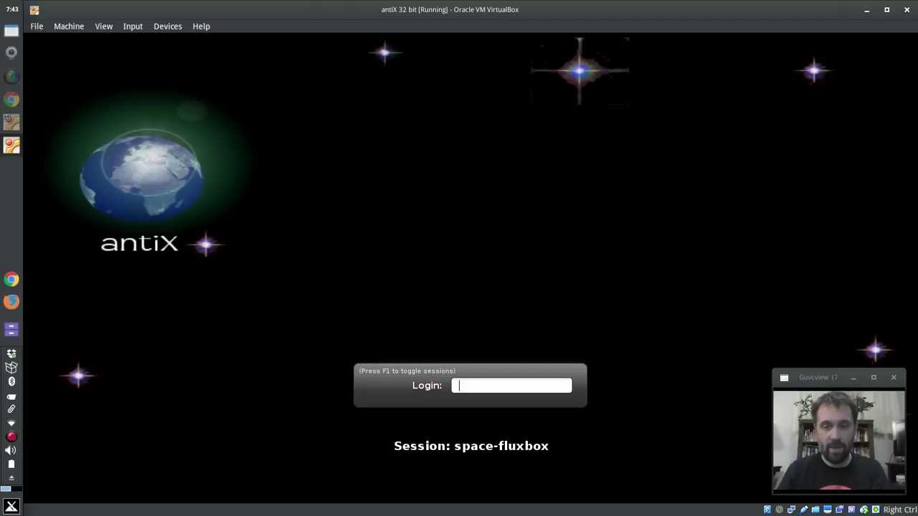
{"action": "key", "text": "F1"}
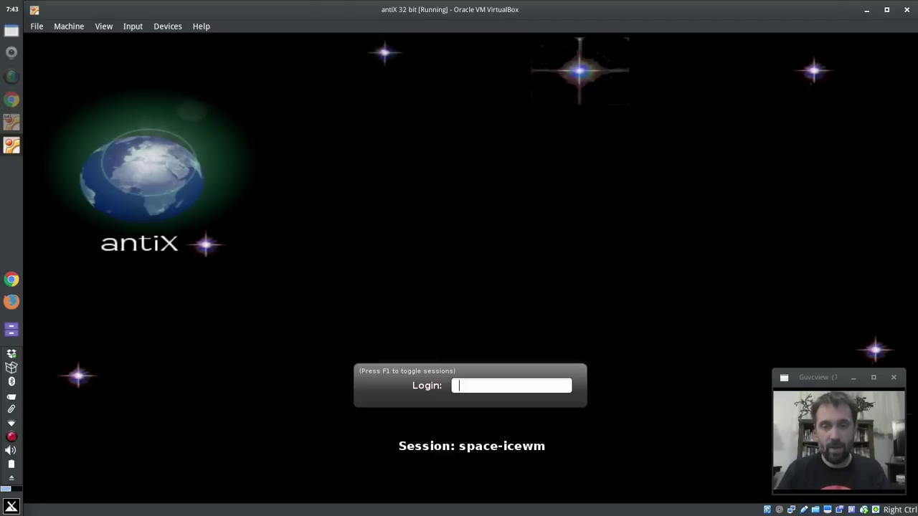
{"action": "key", "text": "F1"}
{"action": "key", "text": "F1"}
{"action": "key", "text": "F1"}
{"action": "key", "text": "F1"}
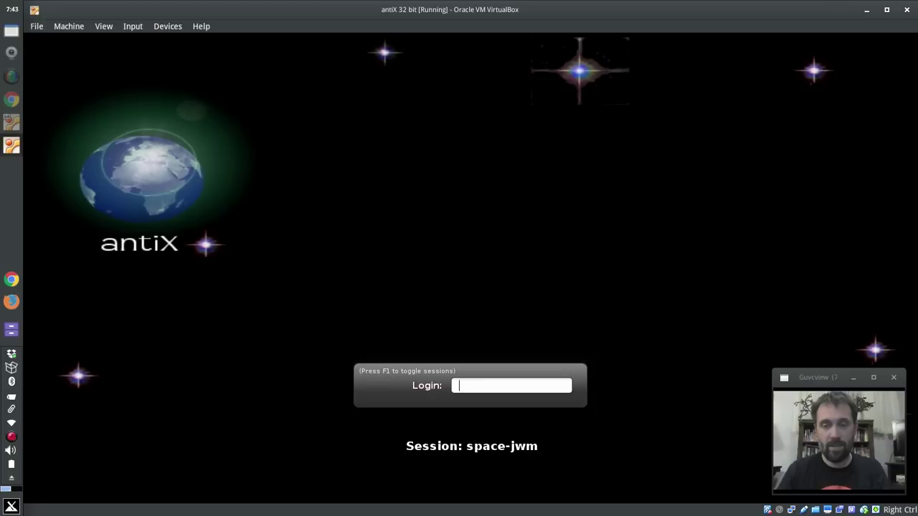
{"action": "key", "text": "F1"}
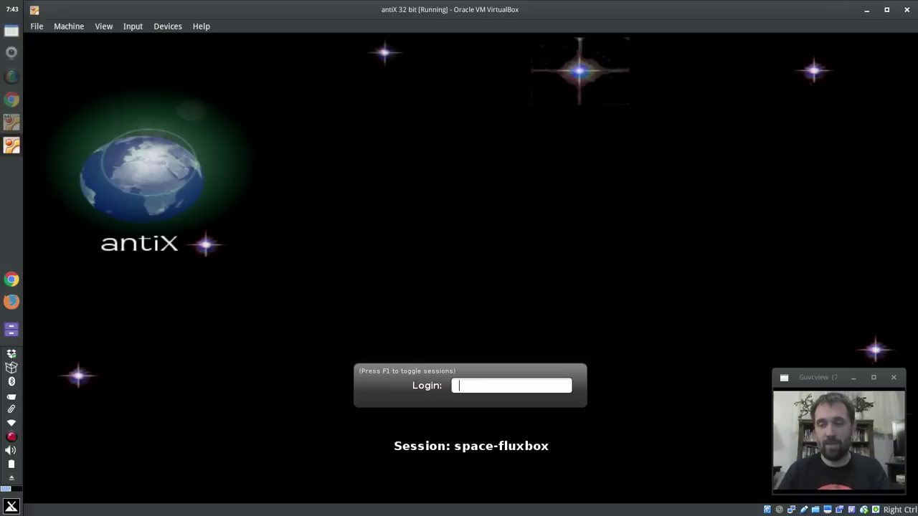
Step: Log in with the new user's login name and password
{"action": "type", "text": "dav"}
{"action": "key", "text": "BackSpace"}
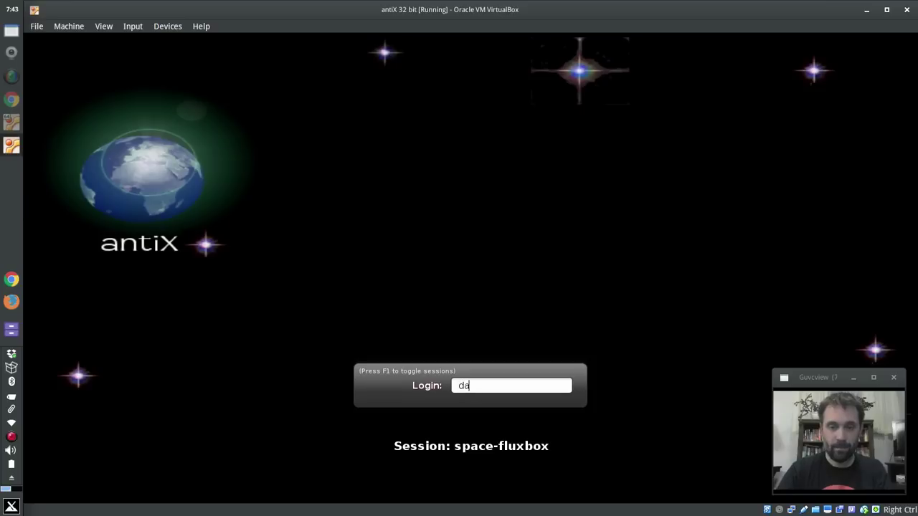
{"action": "key", "text": "BackSpace"}
{"action": "key", "text": "BackSpace"}
{"action": "type", "text": "dolphin"}
{"action": "key", "text": "Return"}
{"action": "type", "text": "demo"}
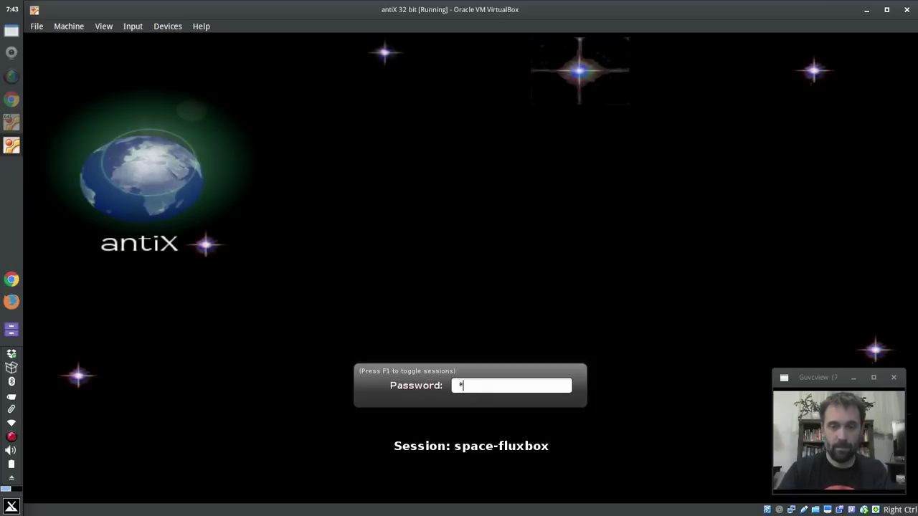
{"action": "key", "text": "Return"}
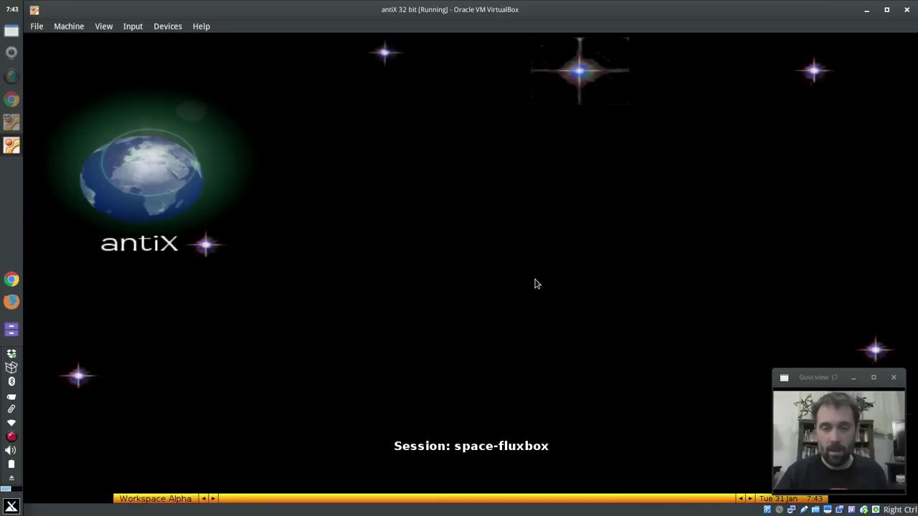